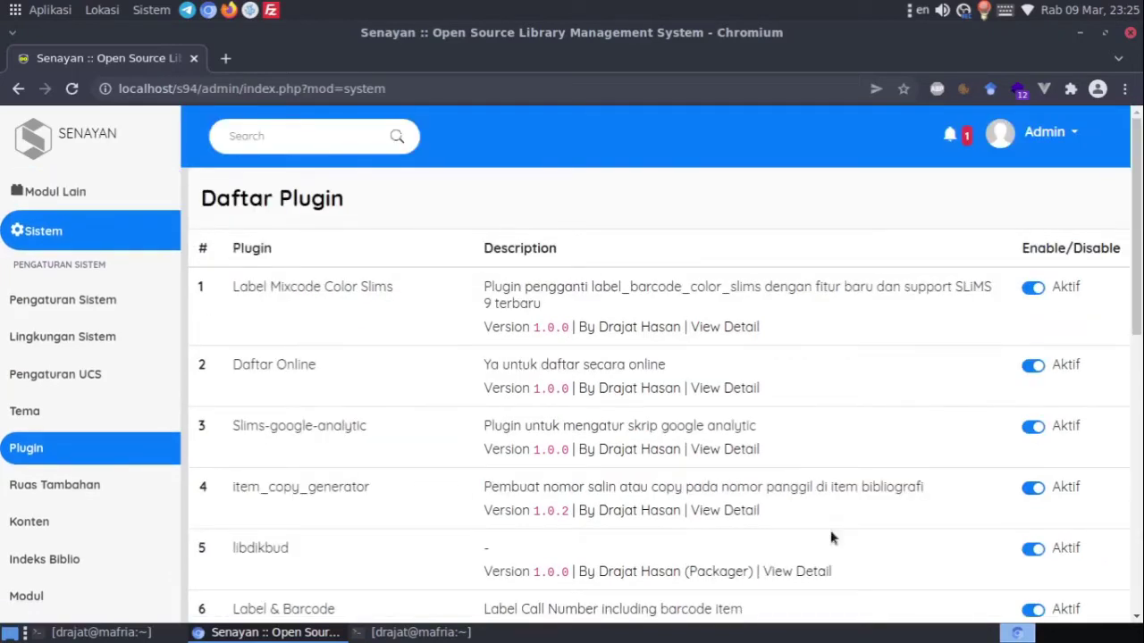
Confirm Paman is Aktif in the plugin list, then select the admin part of the address
scroll(1094, 312, down, 7)
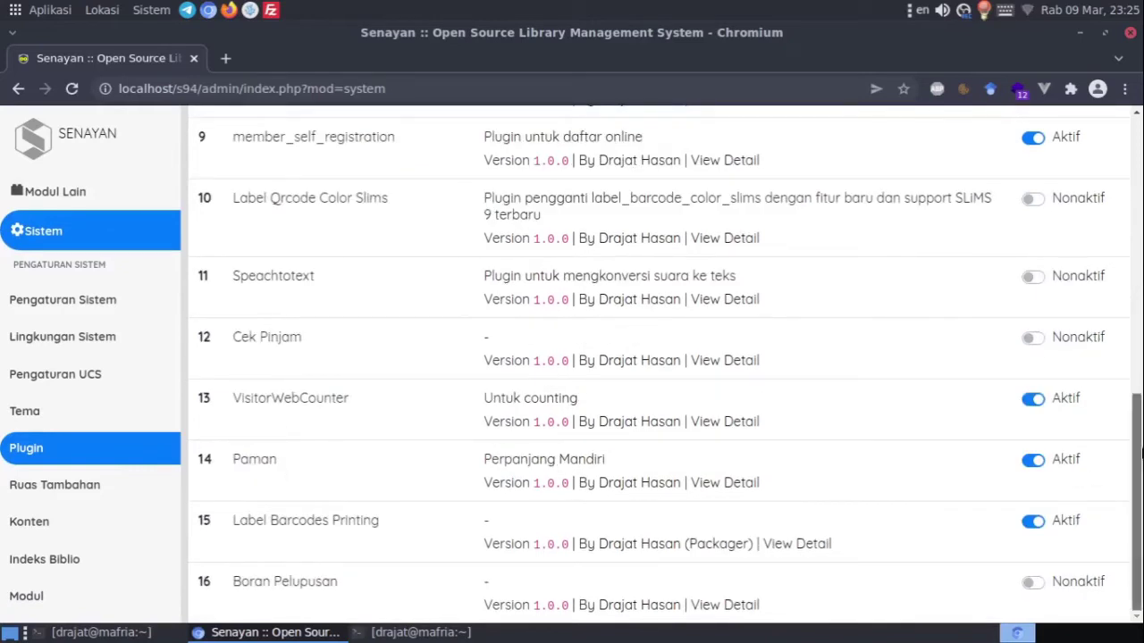
drag(1137, 483, 587, 90)
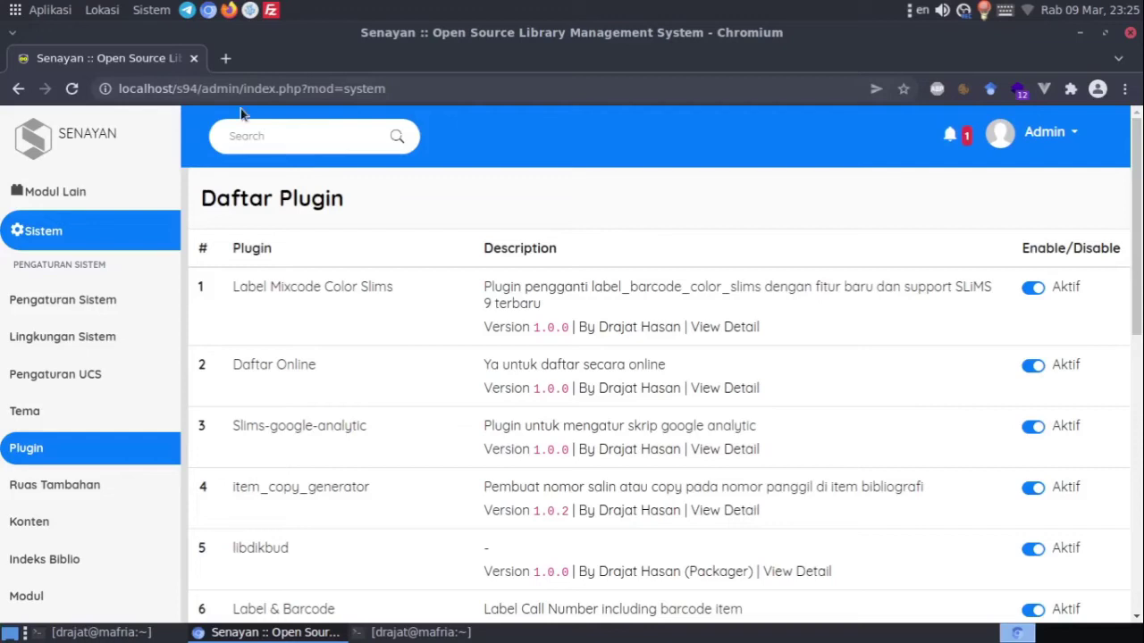
drag(201, 90, 471, 93)
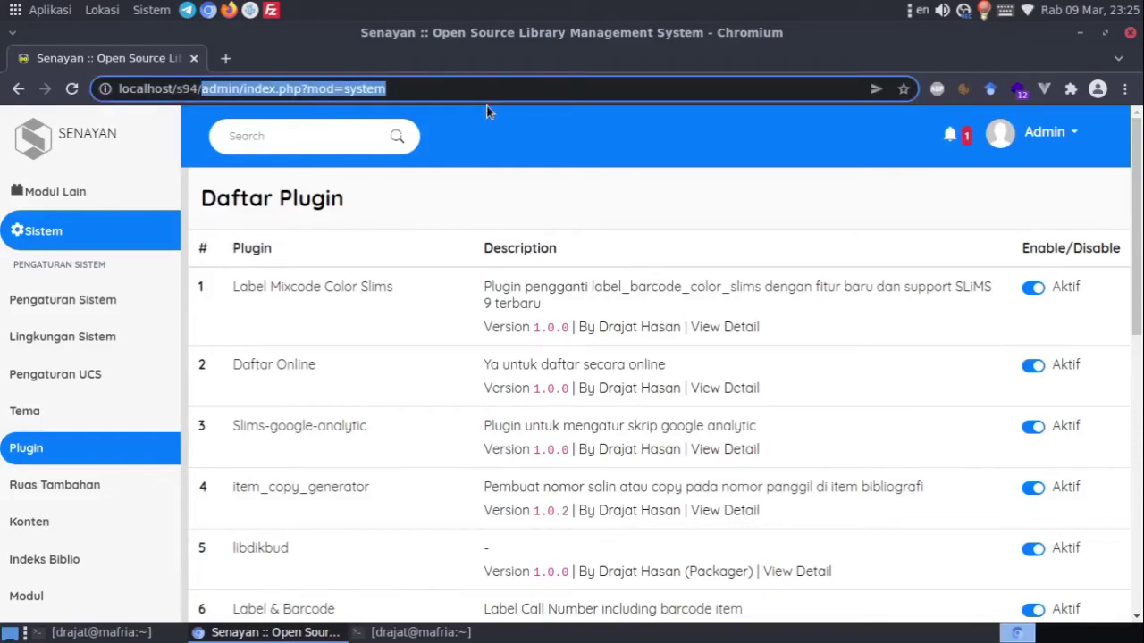
Switch the address to the ?p=member area and log the member out
text(?p=)
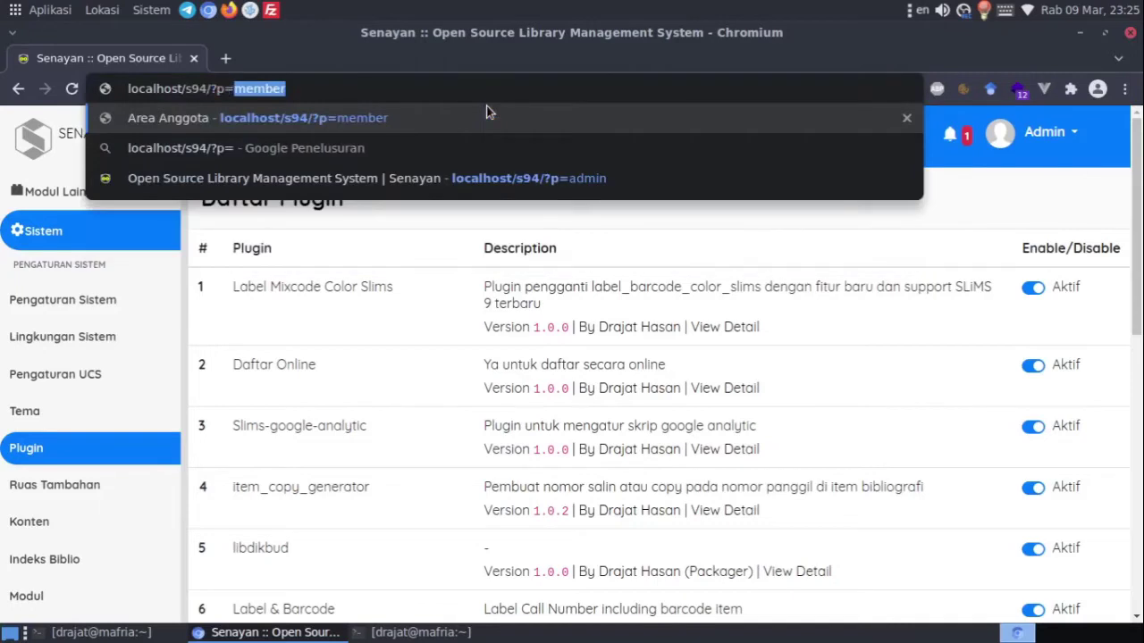
key(Return)
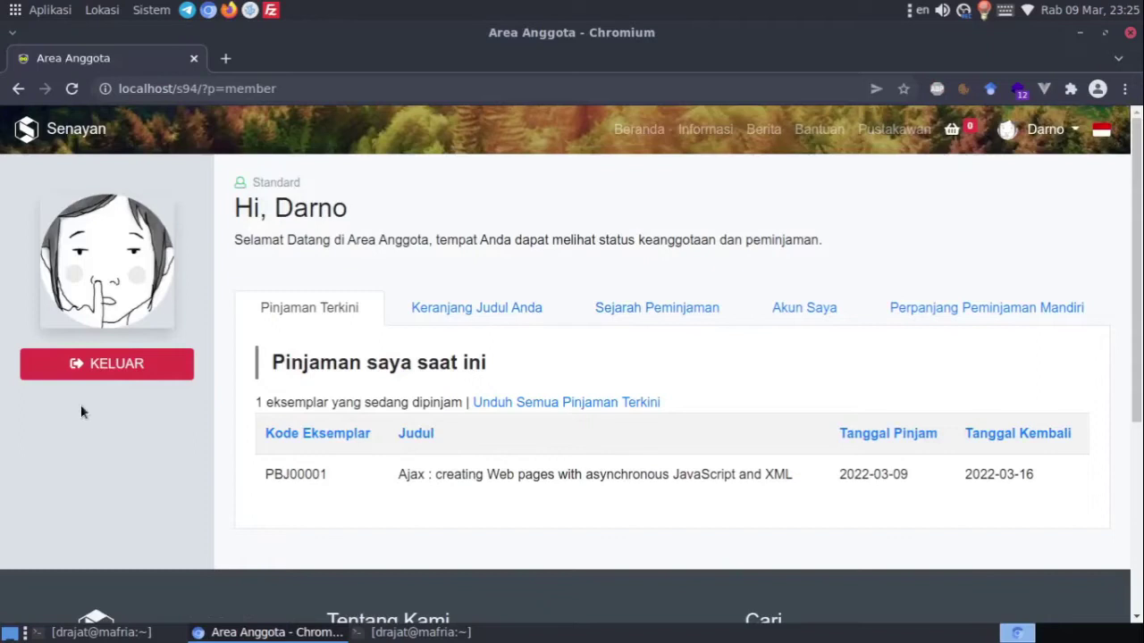
click(120, 366)
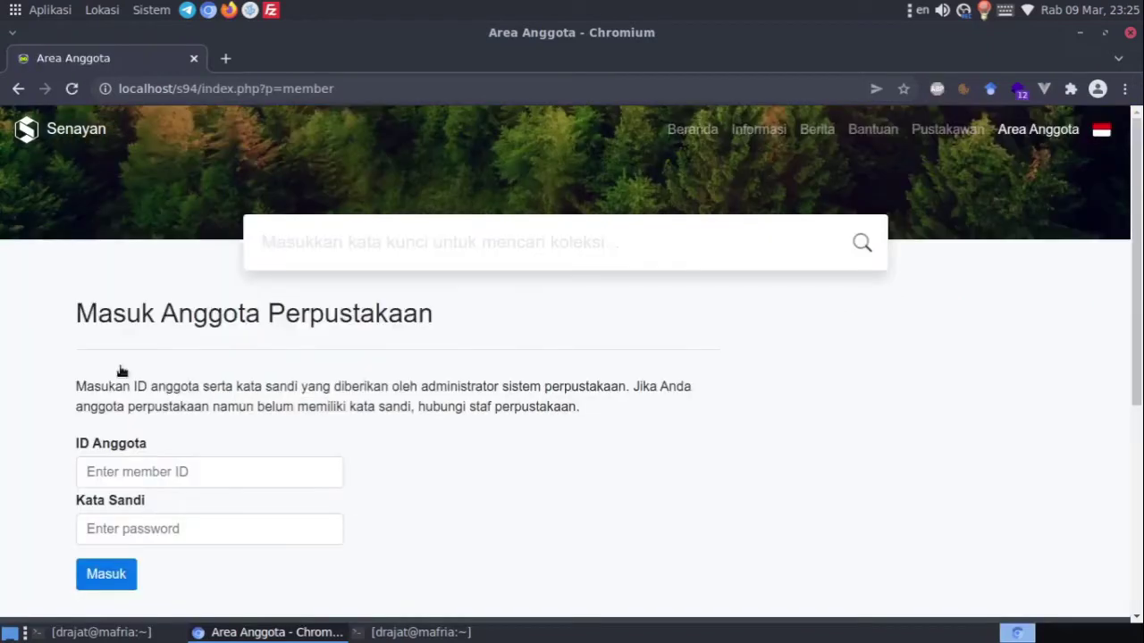
Log back in with the member ID and password and open the self-renewal form
click(102, 470)
text(123)
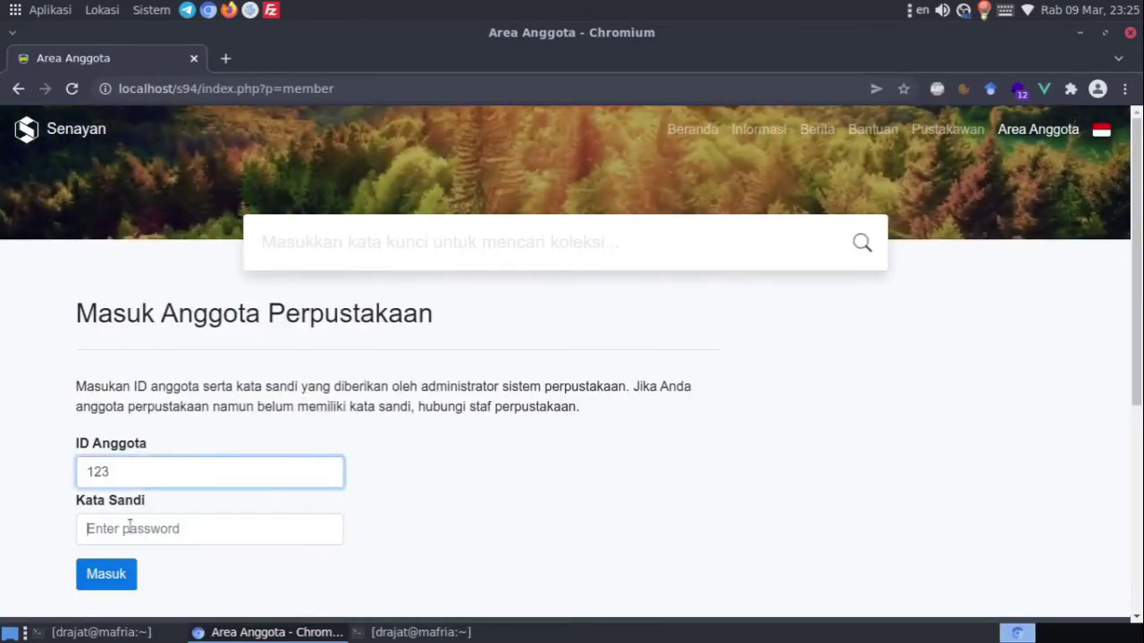
click(129, 528)
text(123)
click(107, 575)
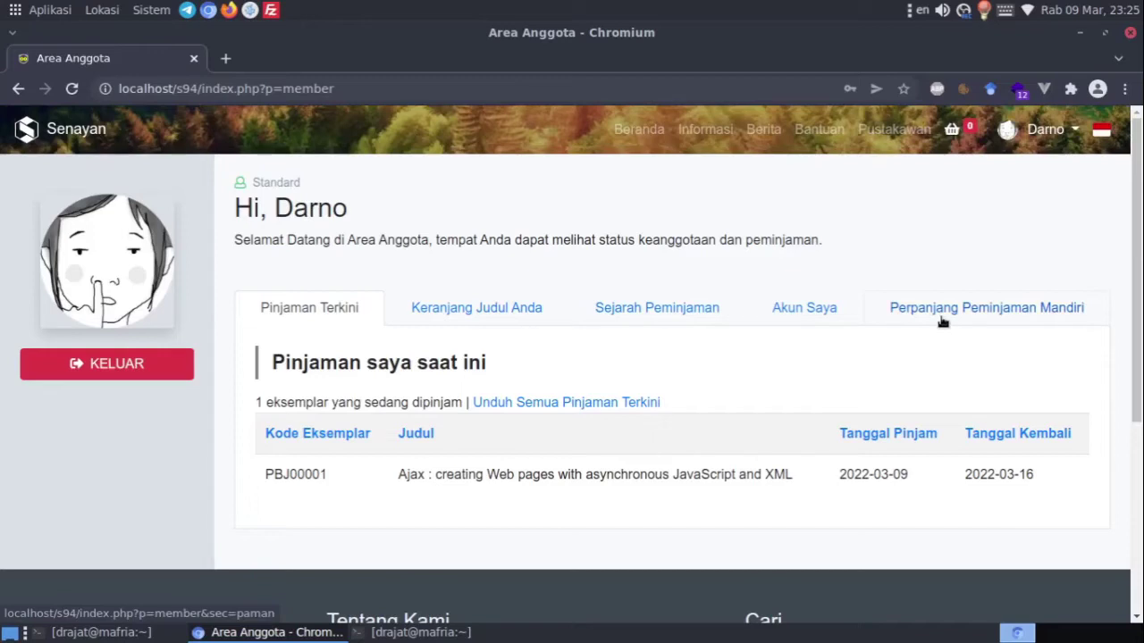
click(943, 323)
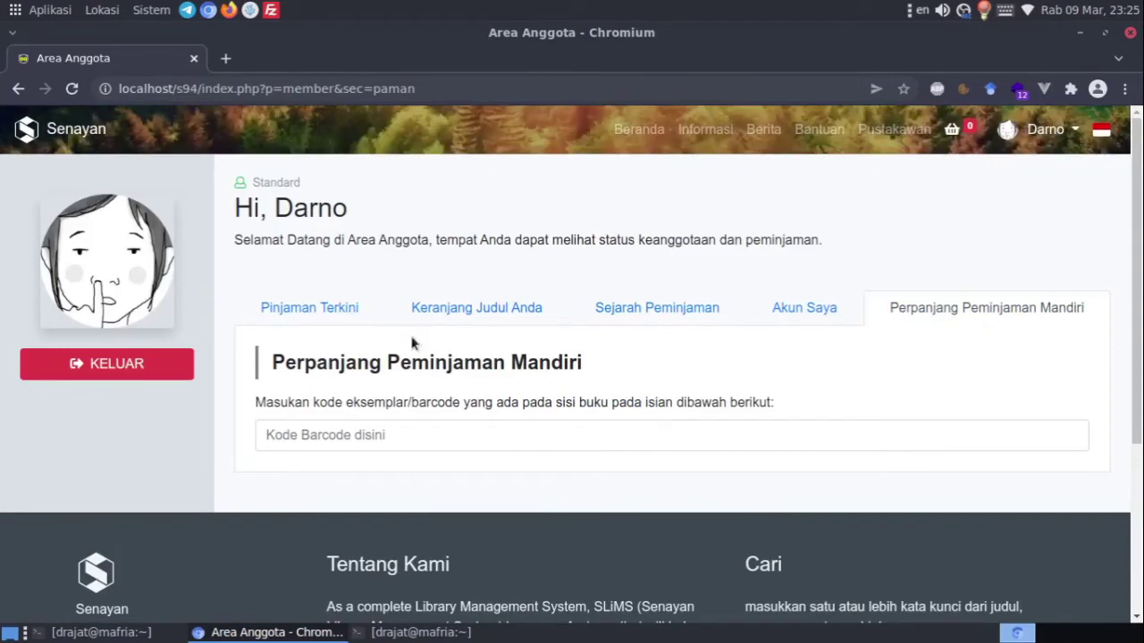
Copy the item code PBJ00001 from the current loans list
click(309, 312)
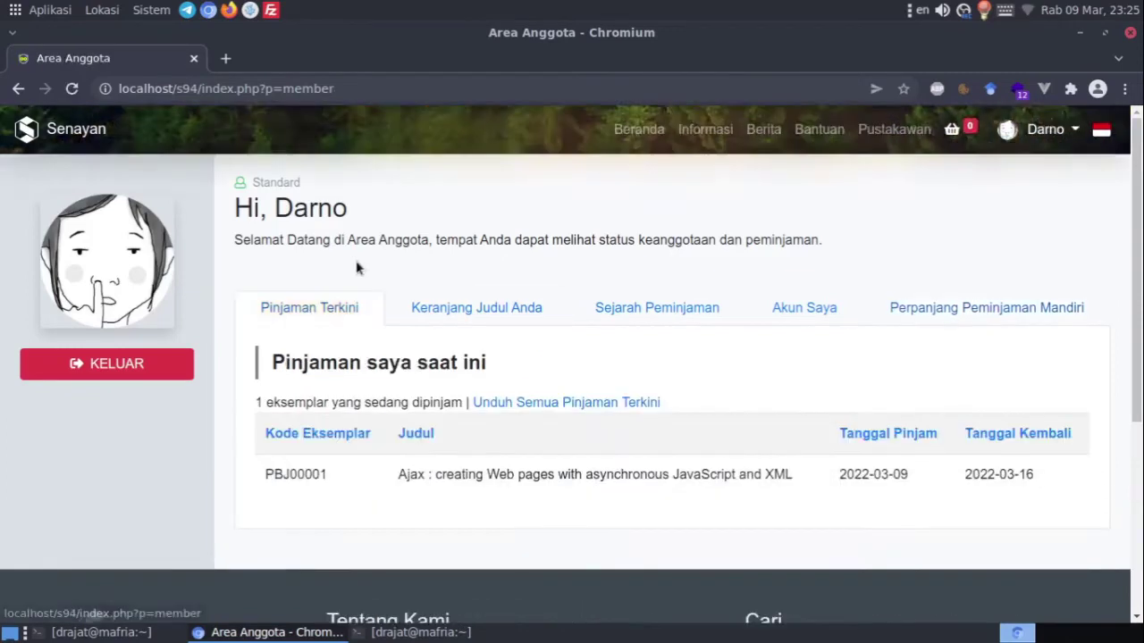
scroll(357, 267, down, 1)
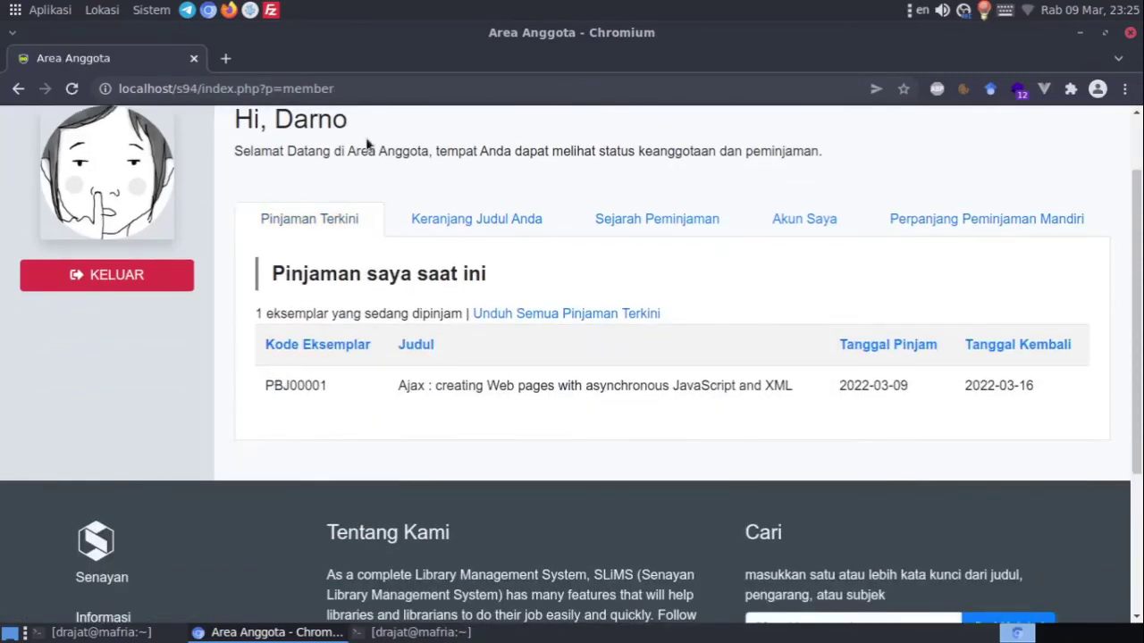
double_click(289, 394)
right_click(284, 394)
click(312, 404)
Paste PBJ00001 into the self-renewal barcode field and submit it, then open a new tab
scroll(548, 387, up, 1)
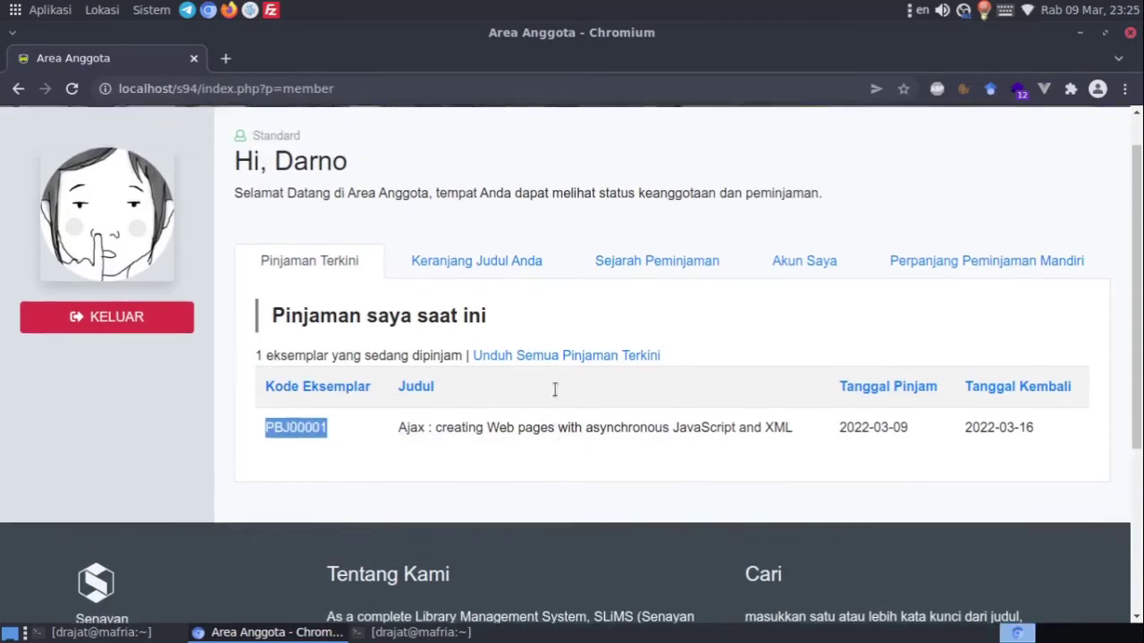
click(919, 268)
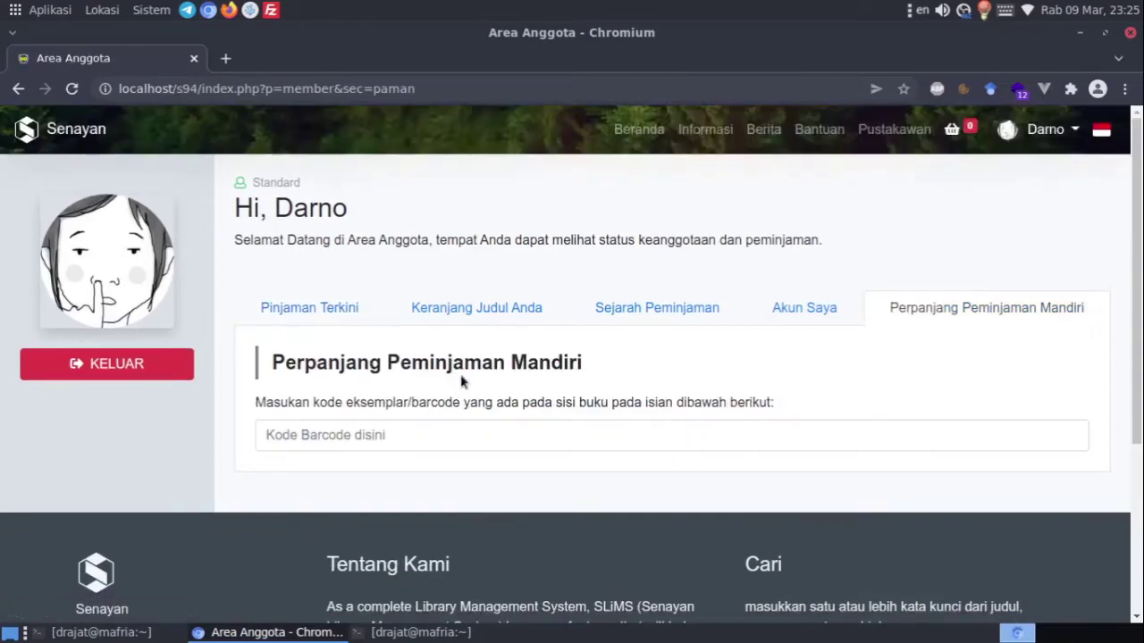
click(373, 436)
key(ctrl+v)
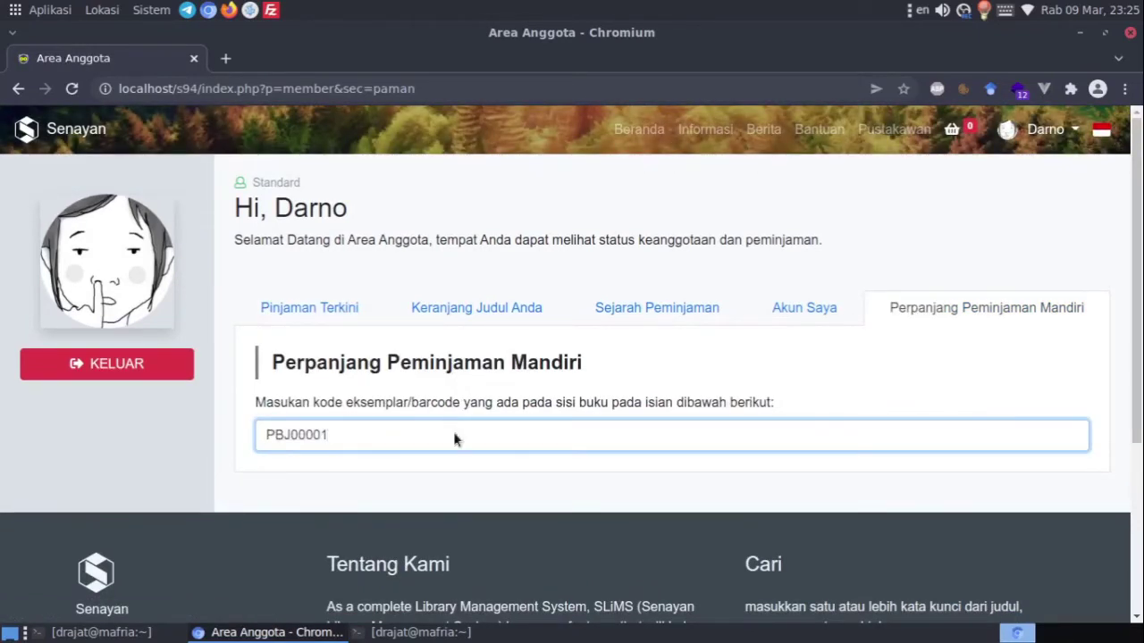
key(Return)
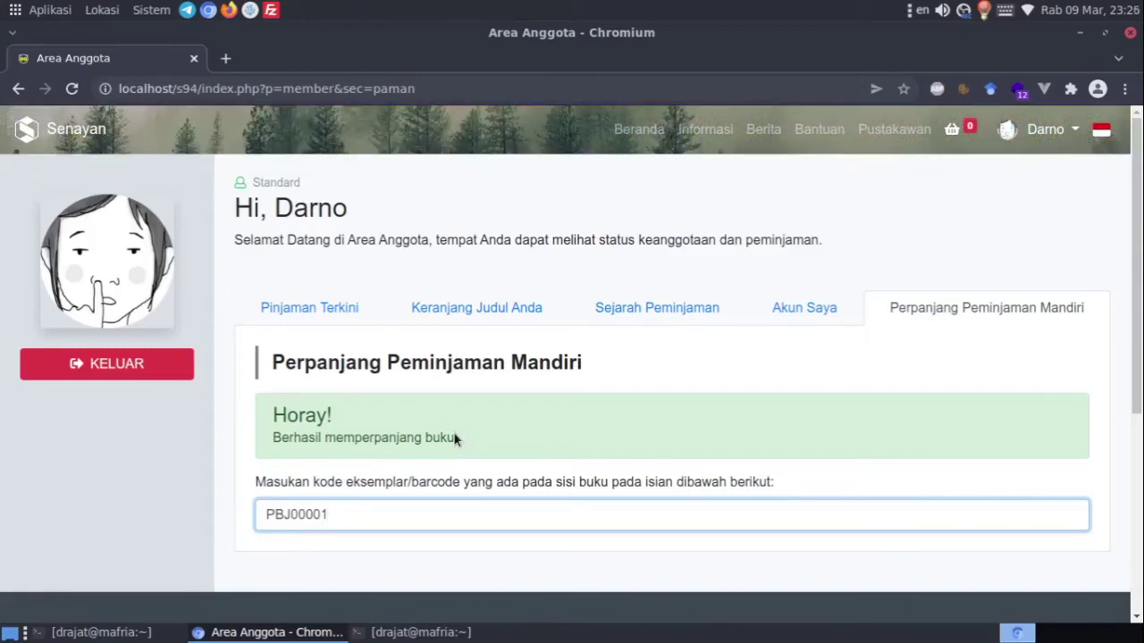
click(218, 61)
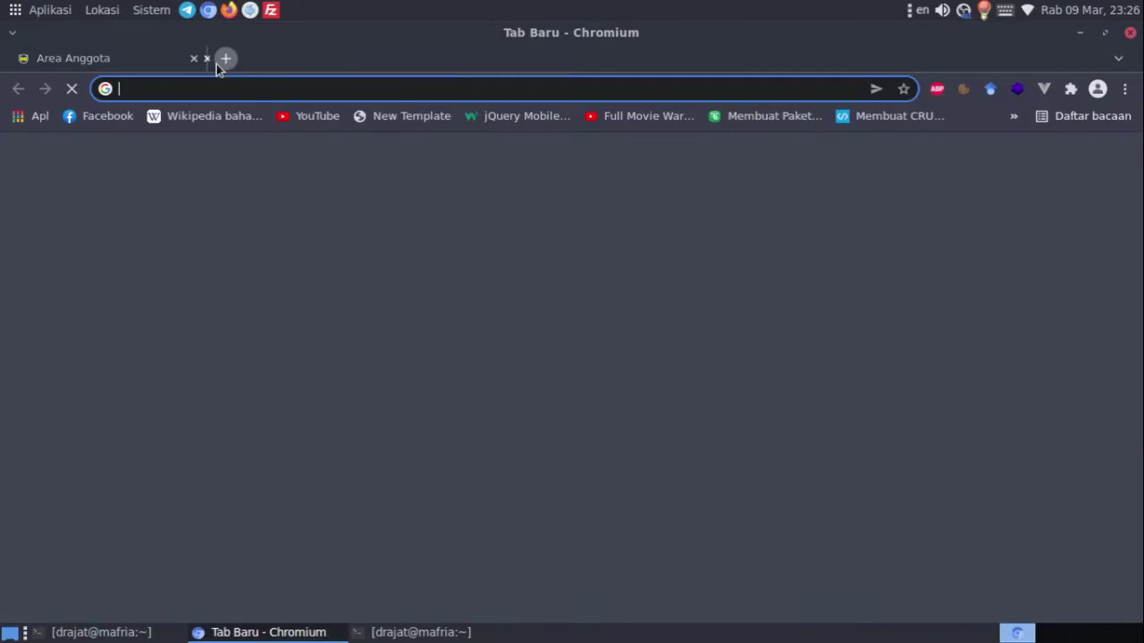
Load localhost/s94/admin, view the member's current loans in Sirkulasi, then return to the member tab
text(localho)
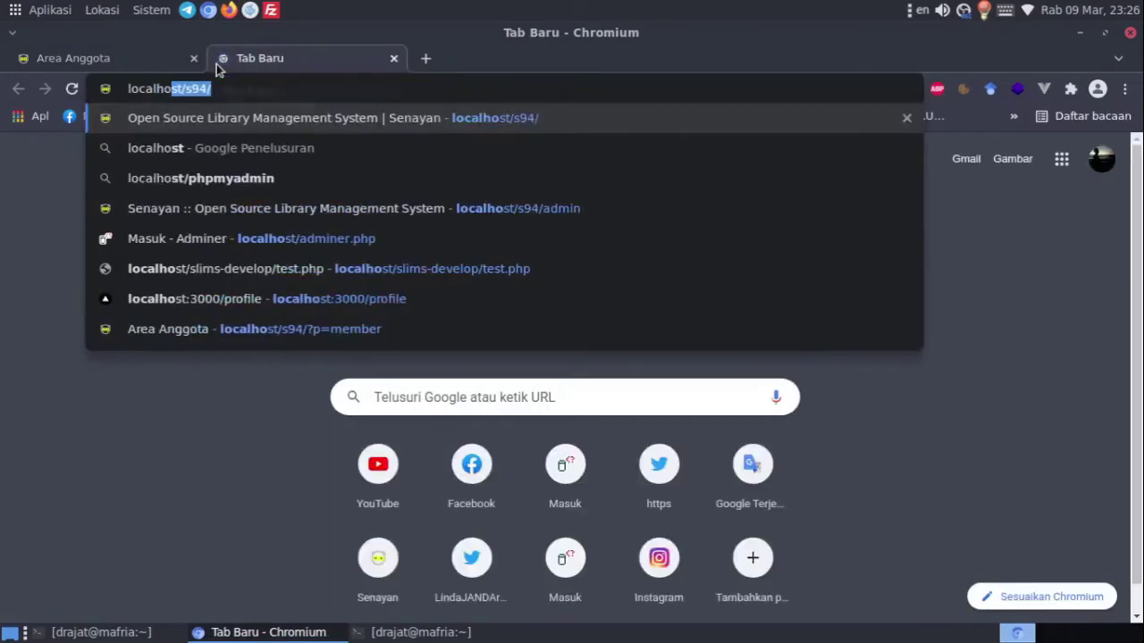
text(st/s94/)
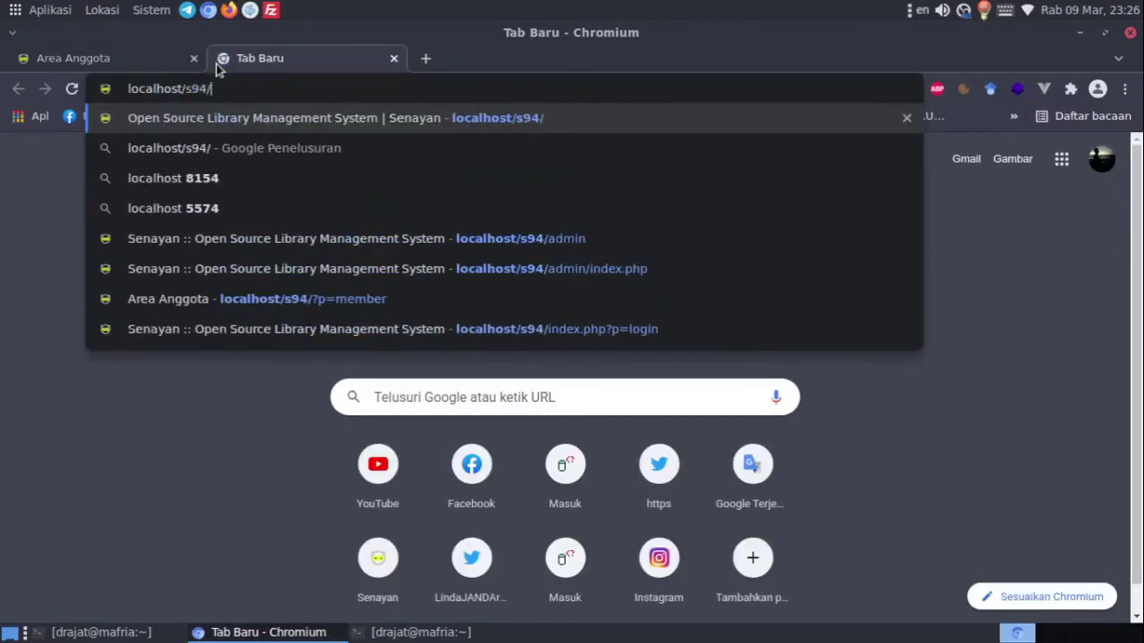
text(ad)
key(Return)
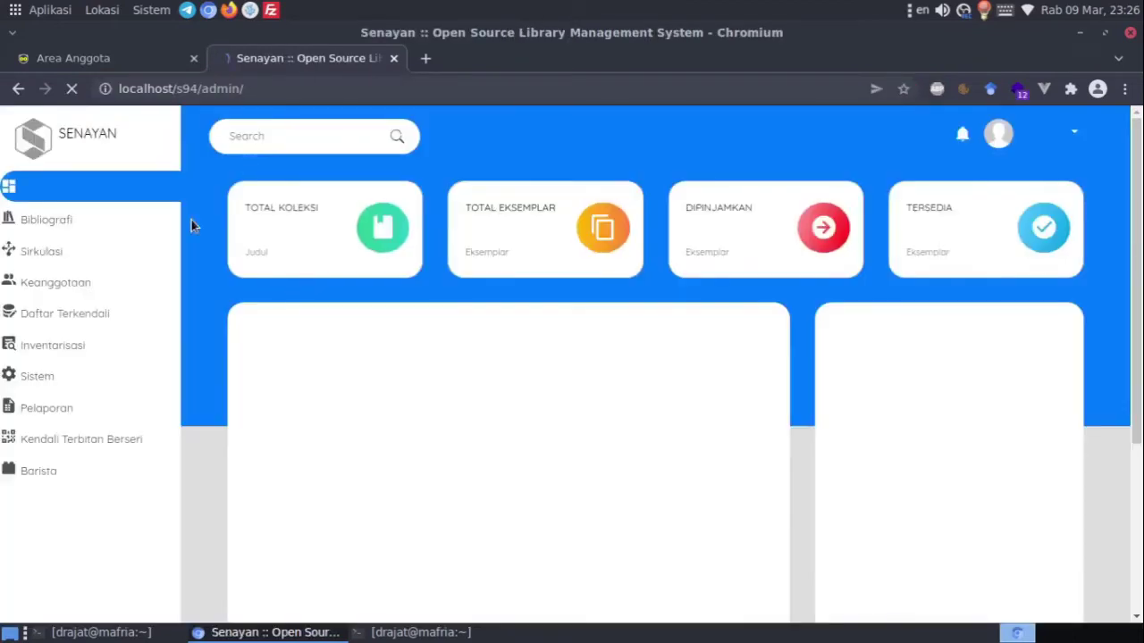
click(71, 279)
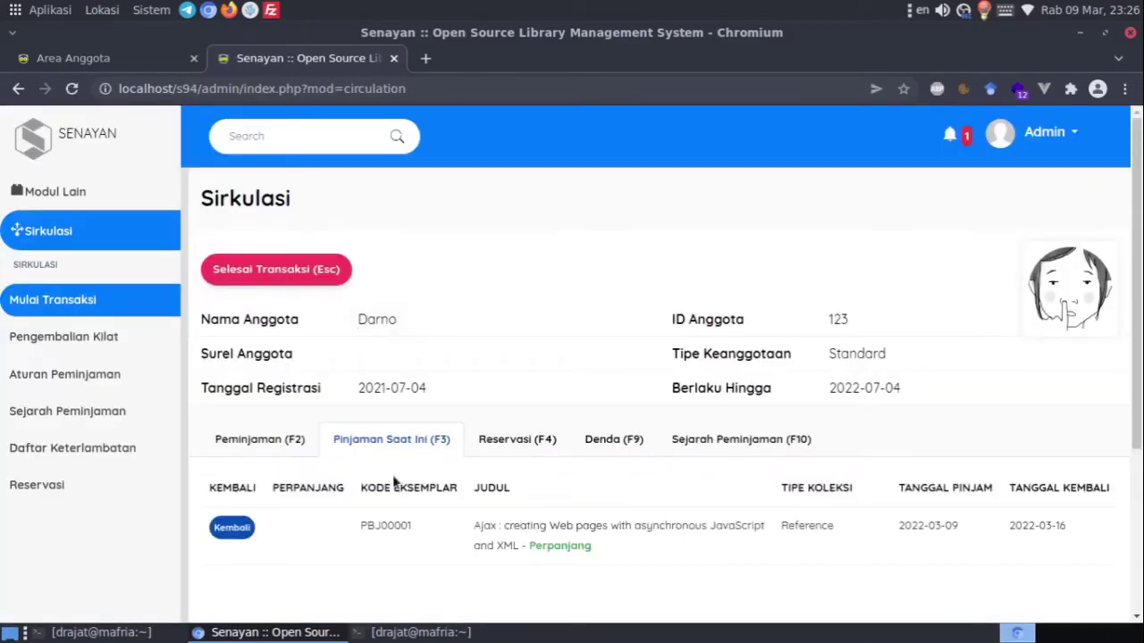
scroll(511, 500, down, 1)
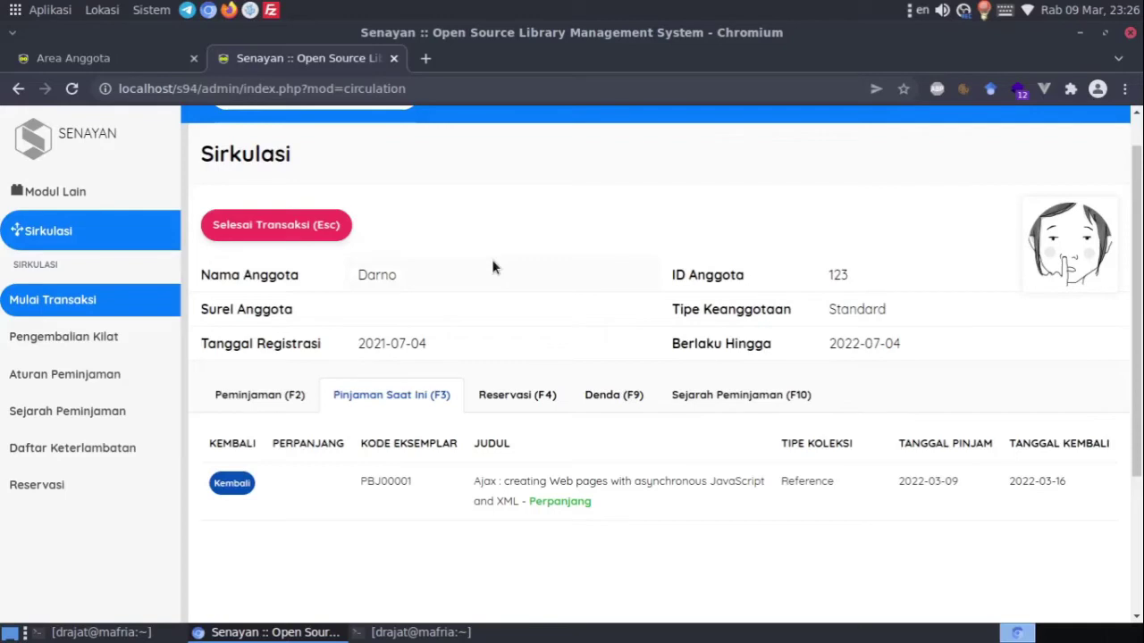
click(107, 59)
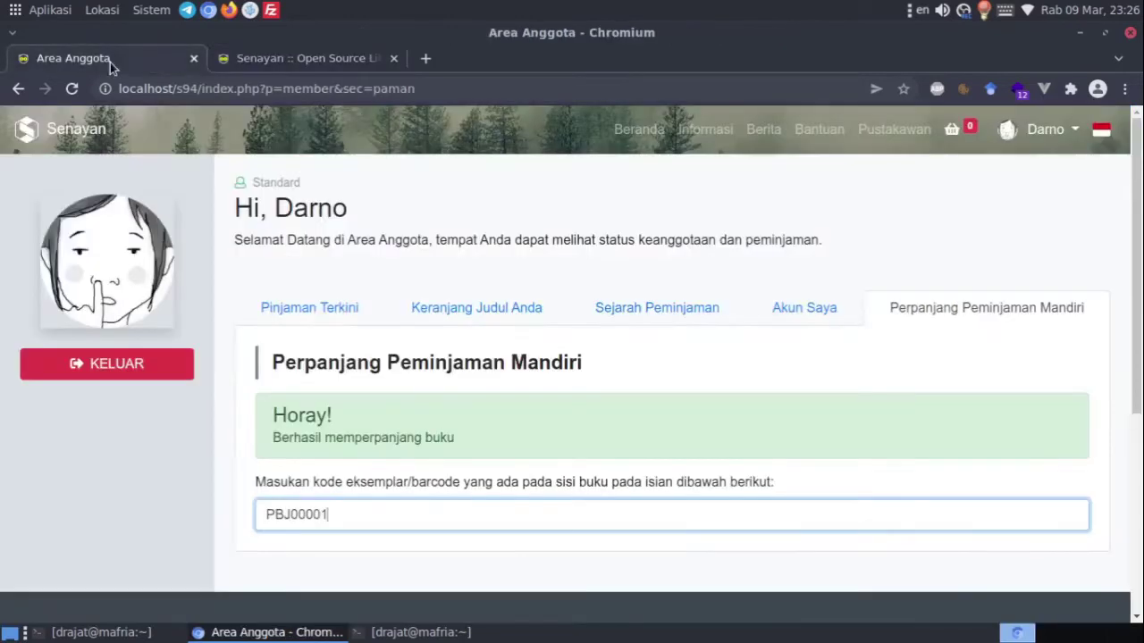
Close the member-area tab and begin entering localhost/adminer.php in a new tab
click(193, 58)
click(227, 59)
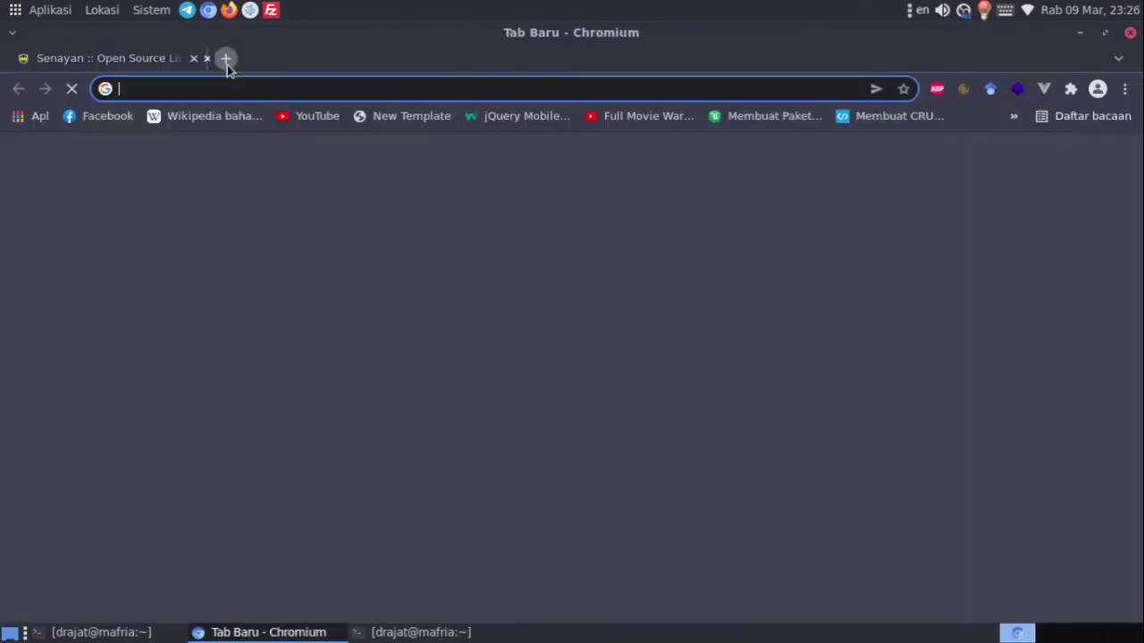
text(localho)
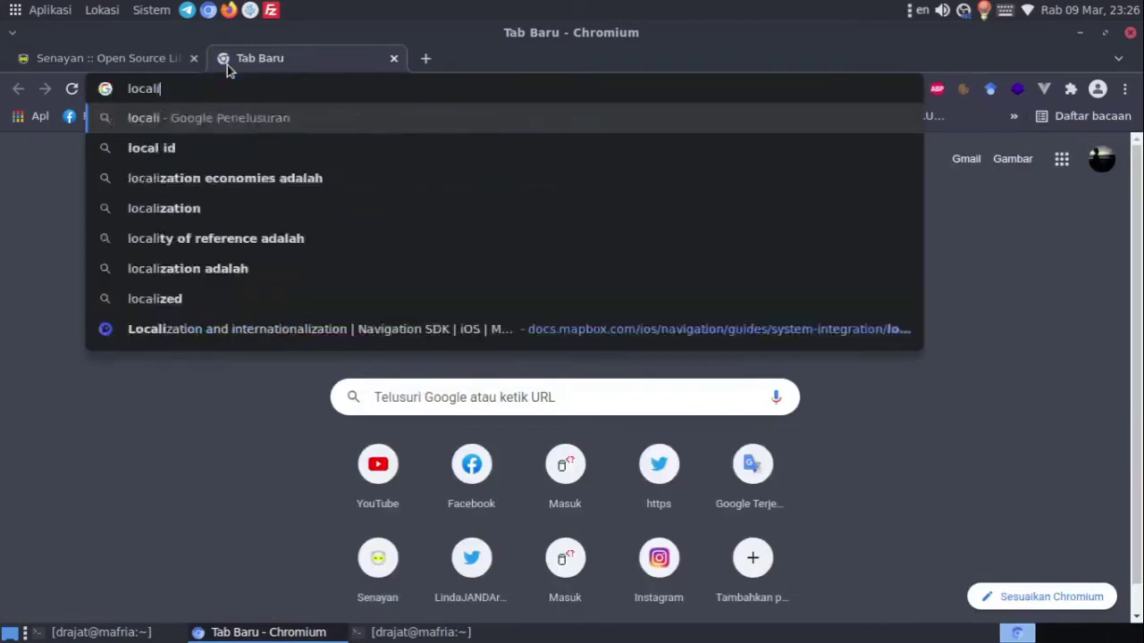
text(st/s)
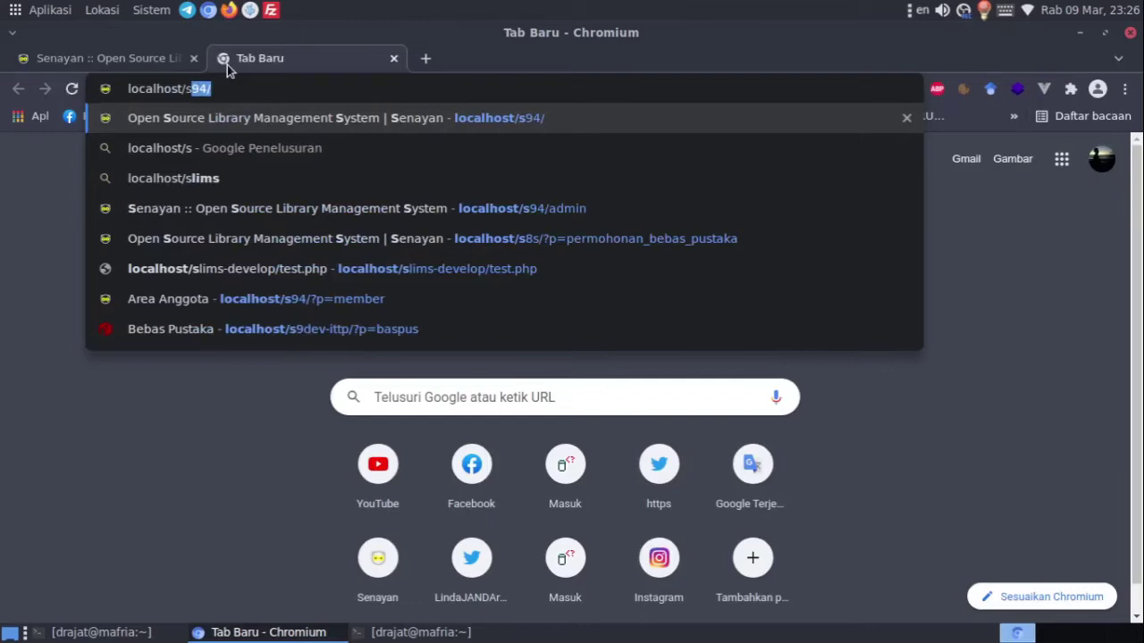
key(BackSpace)
key(BackSpace)
Load localhost/adminer.php and log in with the saved s94 connection and its password
text(ad)
key(Return)
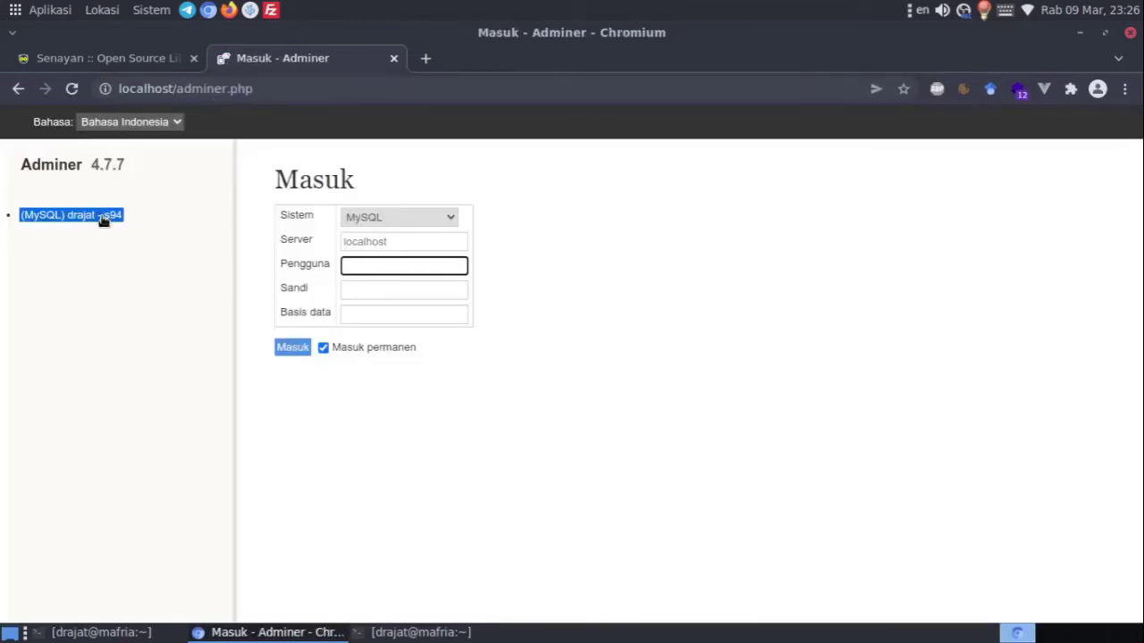
click(103, 217)
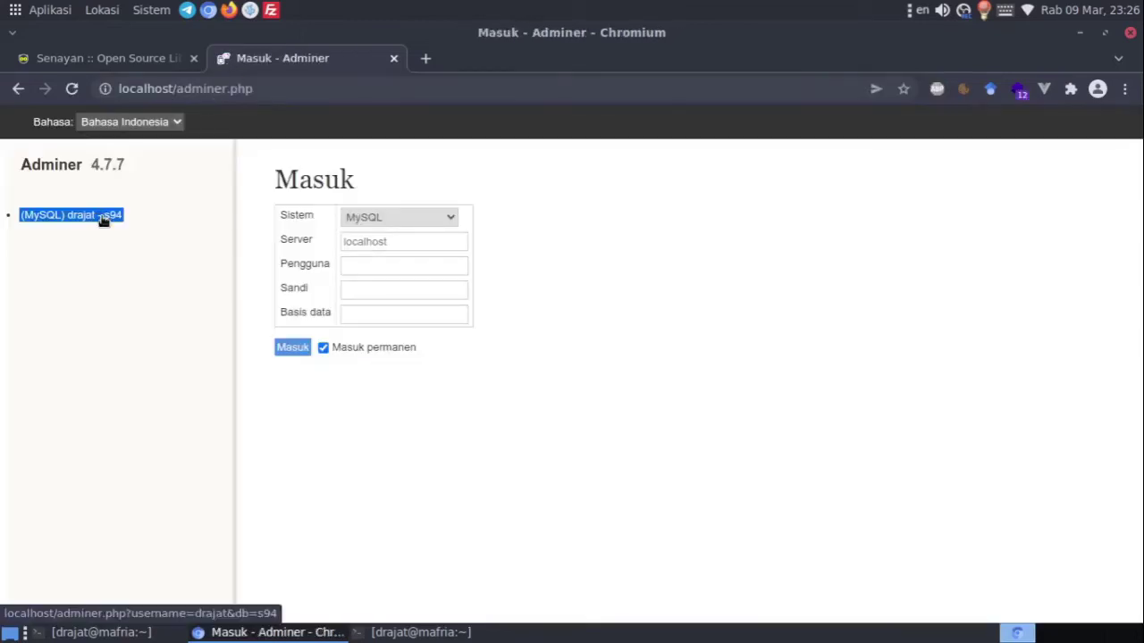
click(402, 306)
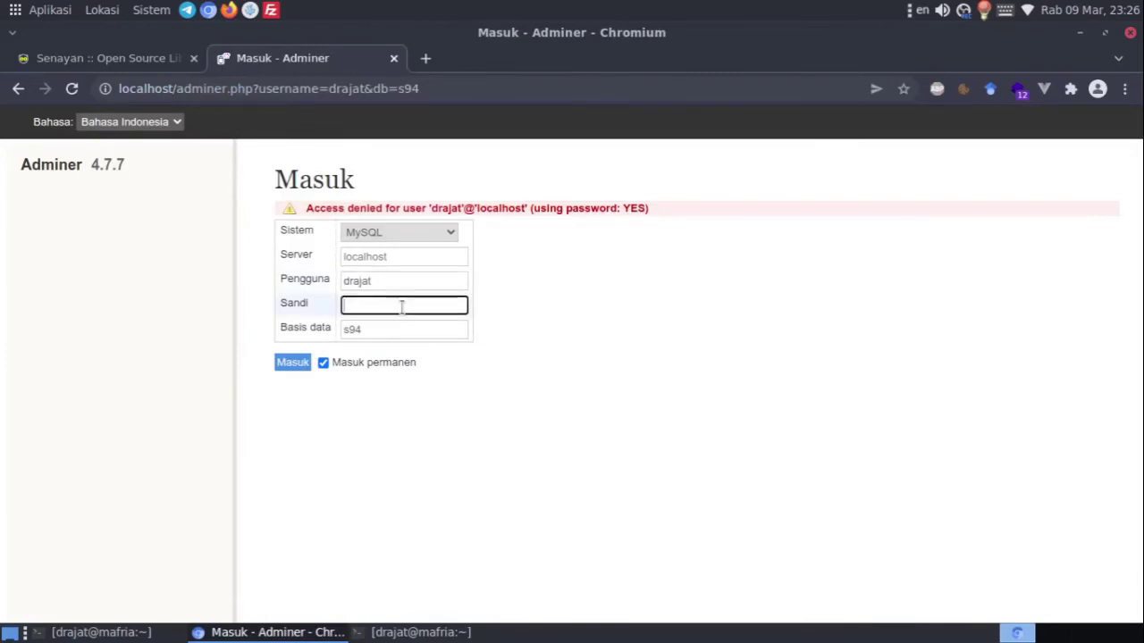
text(•)
key(Return)
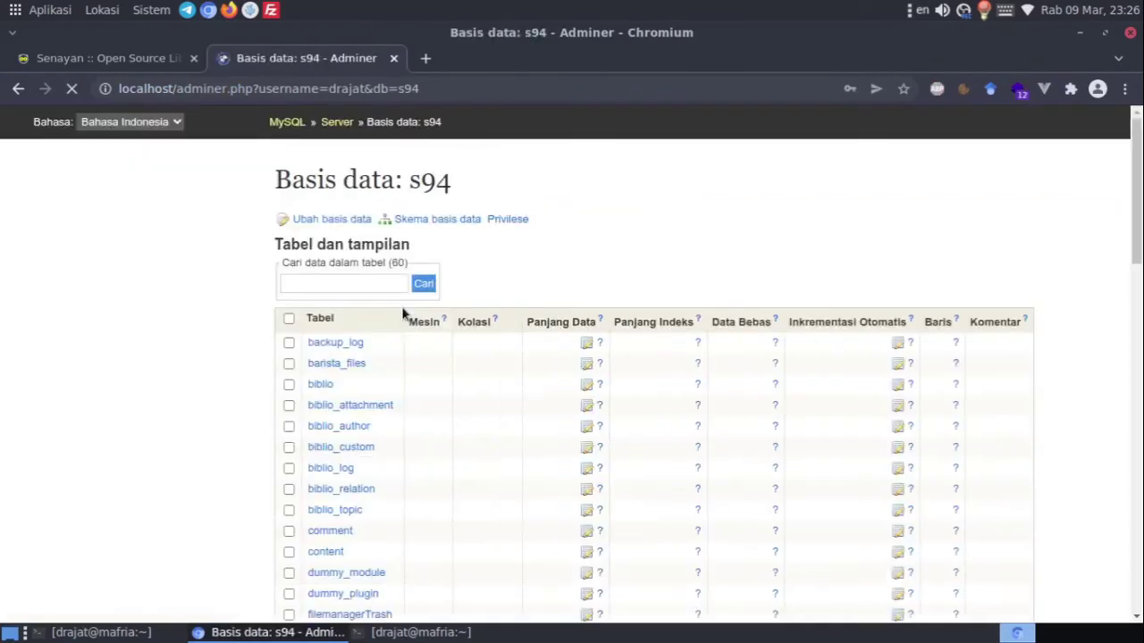
Browse the stored rows of the loan table
drag(1137, 169, 1141, 301)
mouse_move(335, 334)
mouse_down()
mouse_move(319, 334)
mouse_move(323, 315)
mouse_up()
click(319, 312)
click(308, 220)
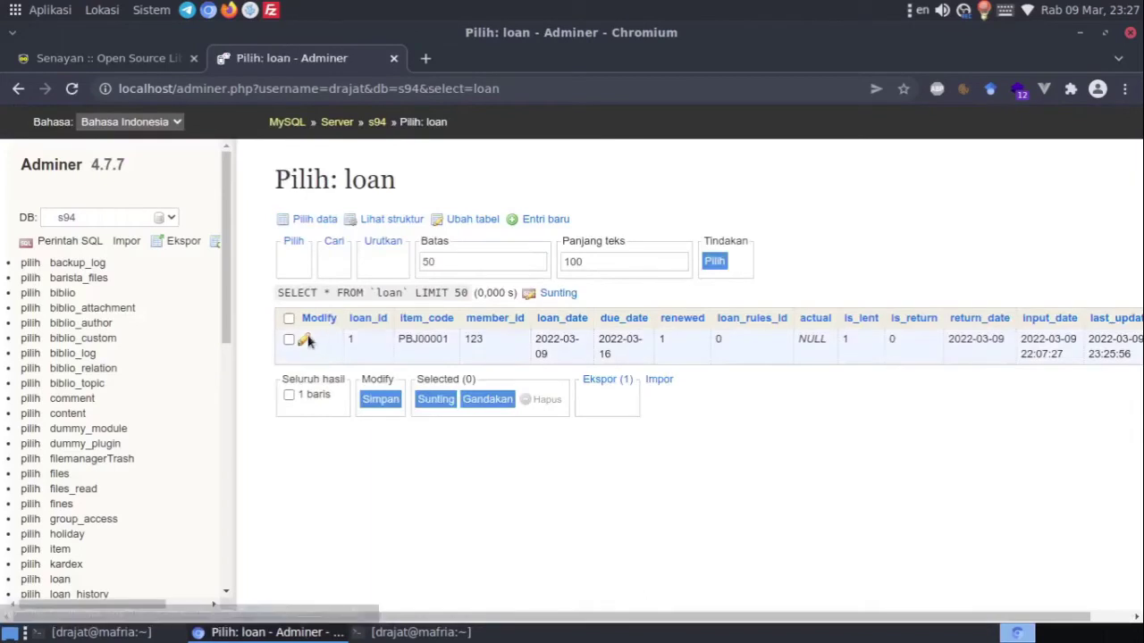
Change loan 1's loan_date to 2021-03-09 and due_date to 2021-03-16, and save
click(313, 340)
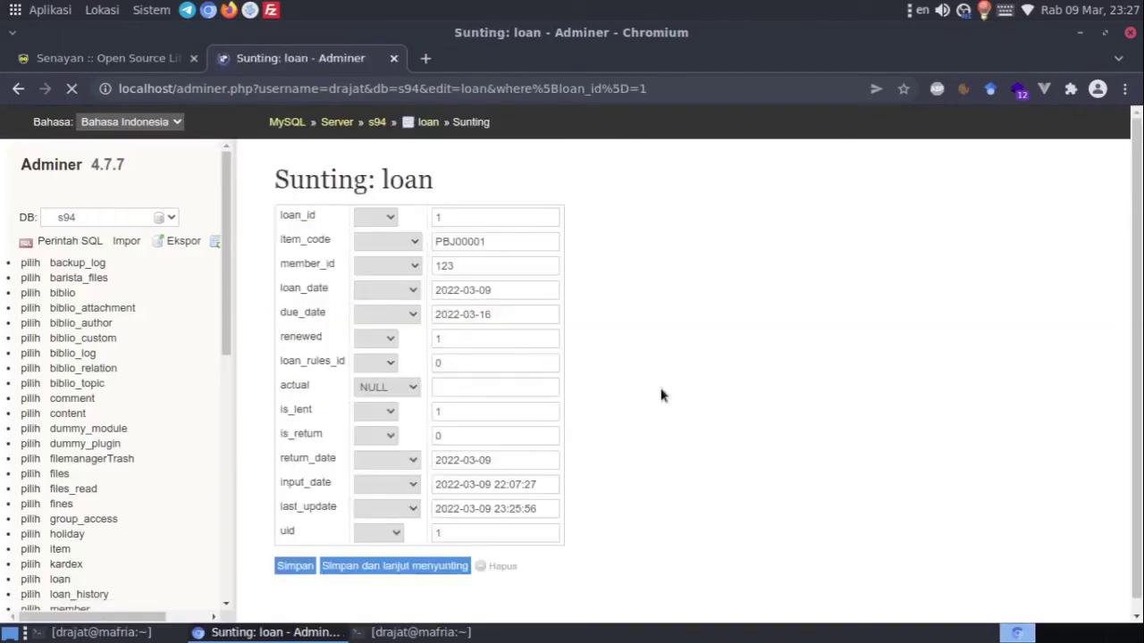
click(458, 293)
key(BackSpace)
text(1)
click(457, 318)
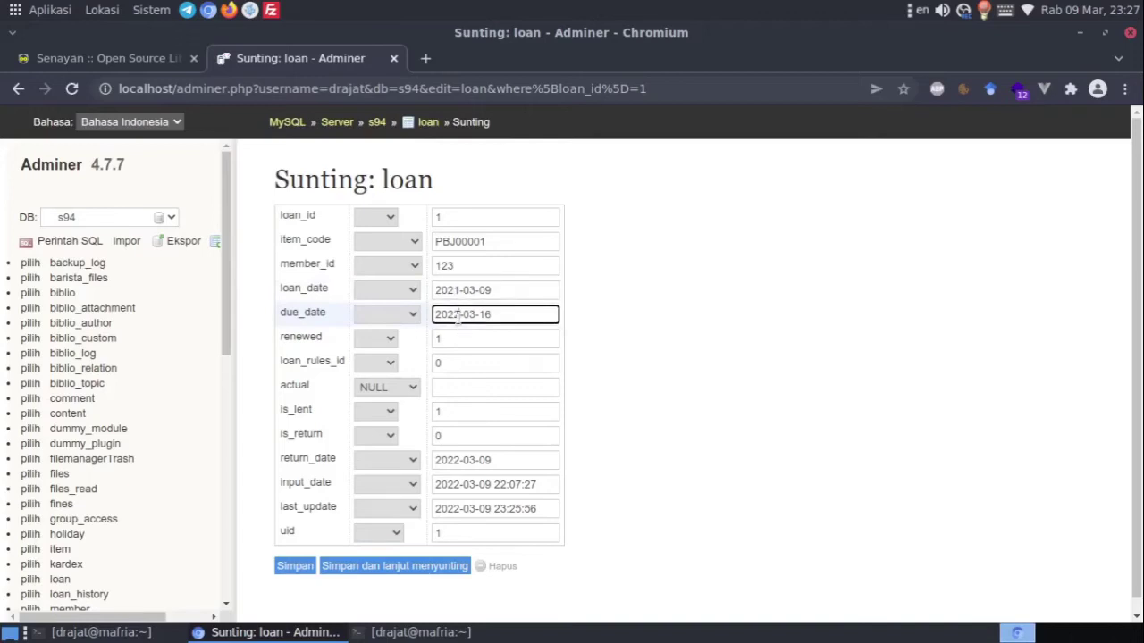
key(BackSpace)
text(1)
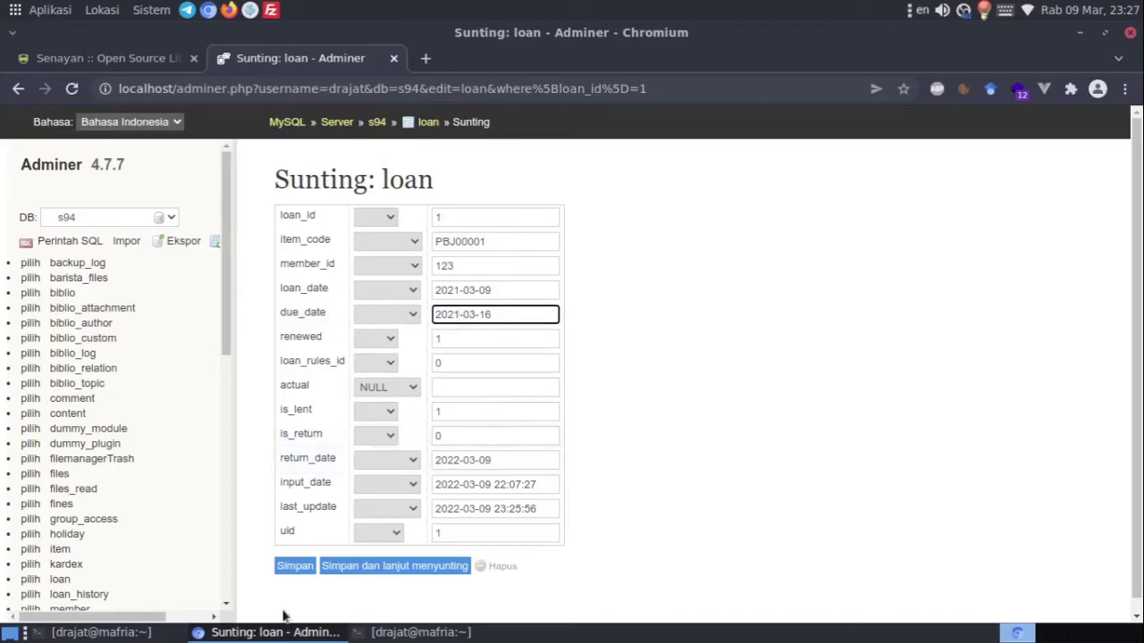
click(292, 569)
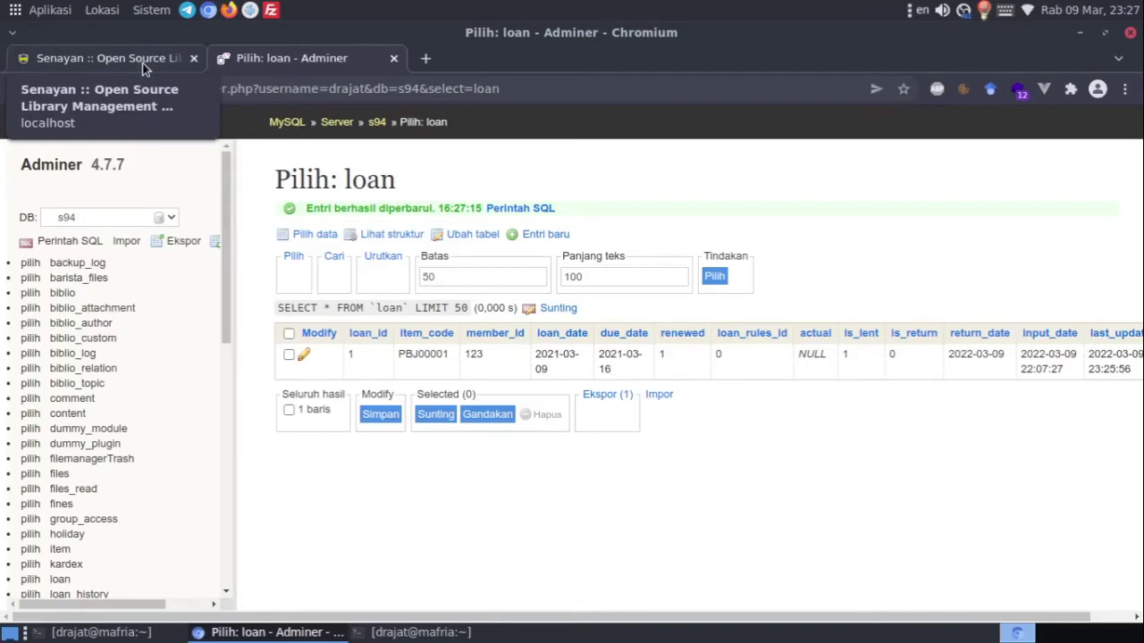
Reload the member's current loans in SLiMS circulation, then return to Adminer
click(143, 59)
click(380, 398)
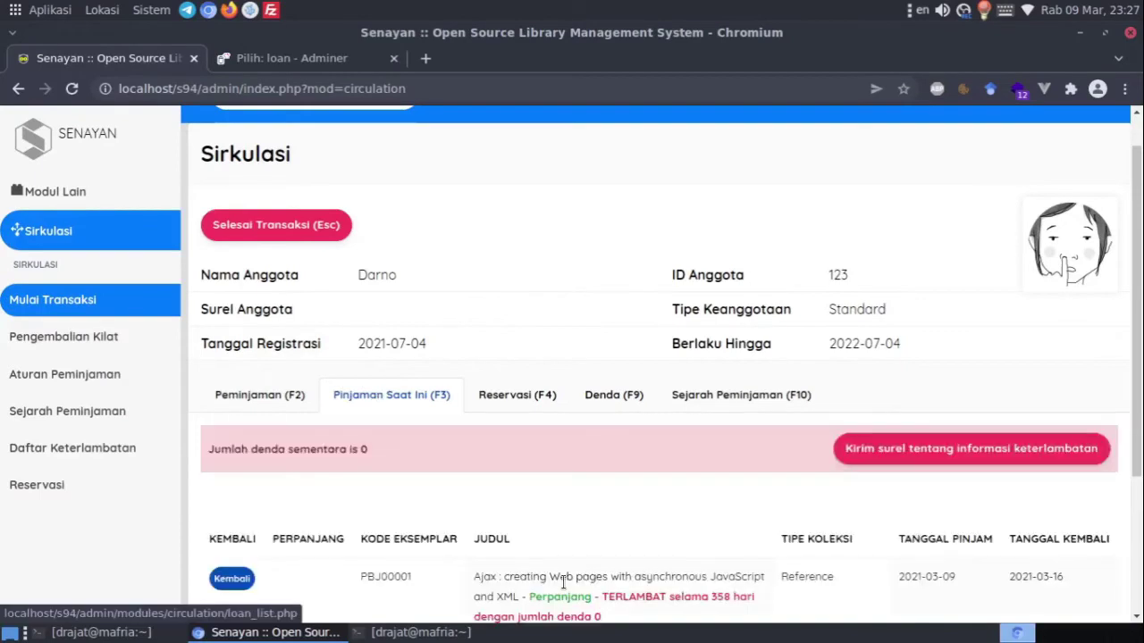
scroll(500, 510, down, 4)
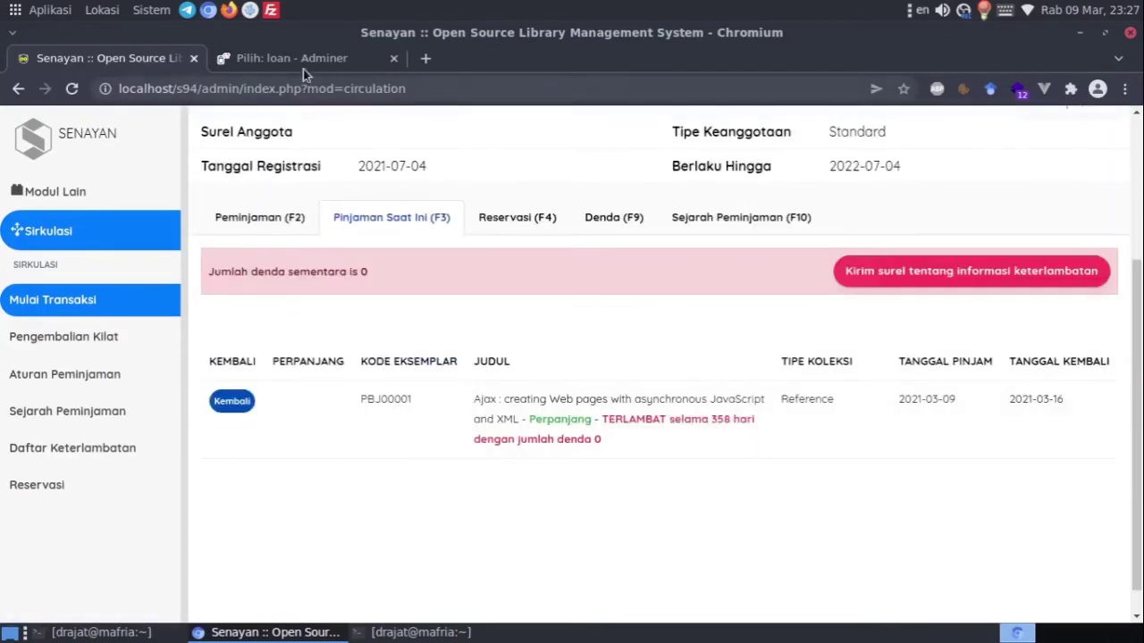
click(304, 66)
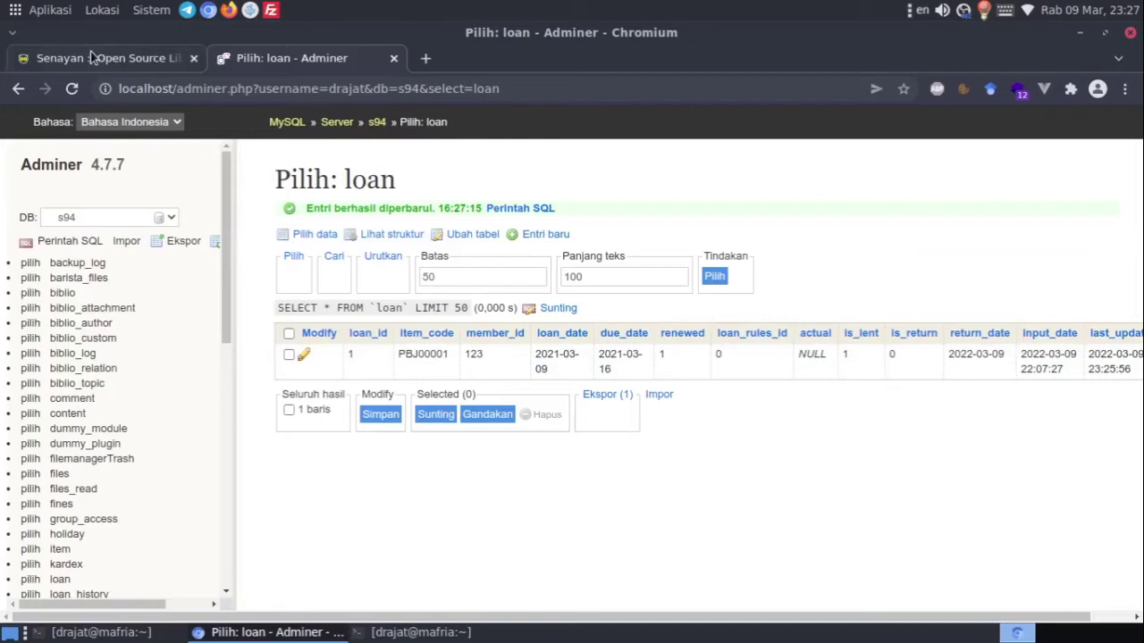
click(93, 57)
click(304, 59)
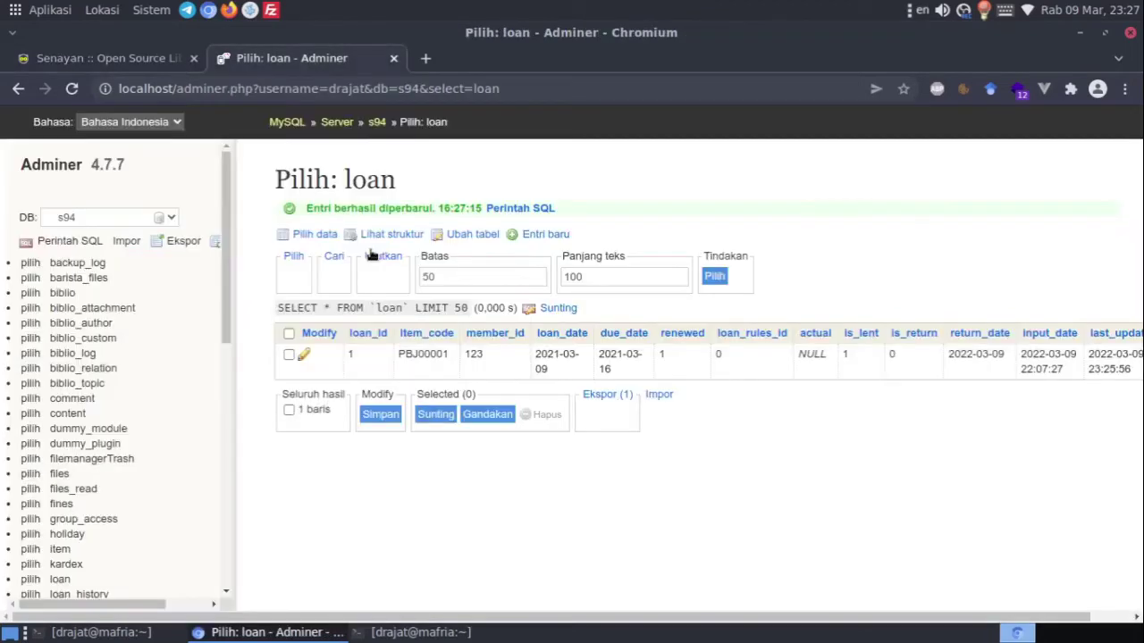
Set the loan row's renewed count to 0 and save it
click(304, 355)
drag(448, 338, 371, 319)
key(BackSpace)
text(0)
click(298, 566)
Refresh SLiMS current loans showing PBJ00001 358 days overdue, then reopen the loan row
click(136, 66)
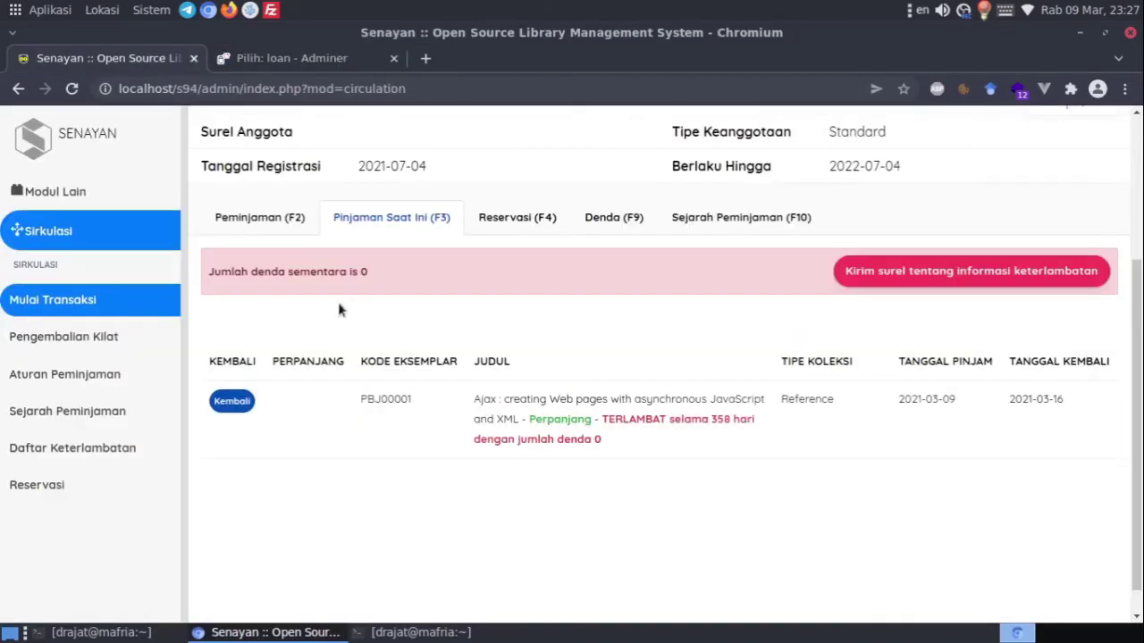
click(389, 221)
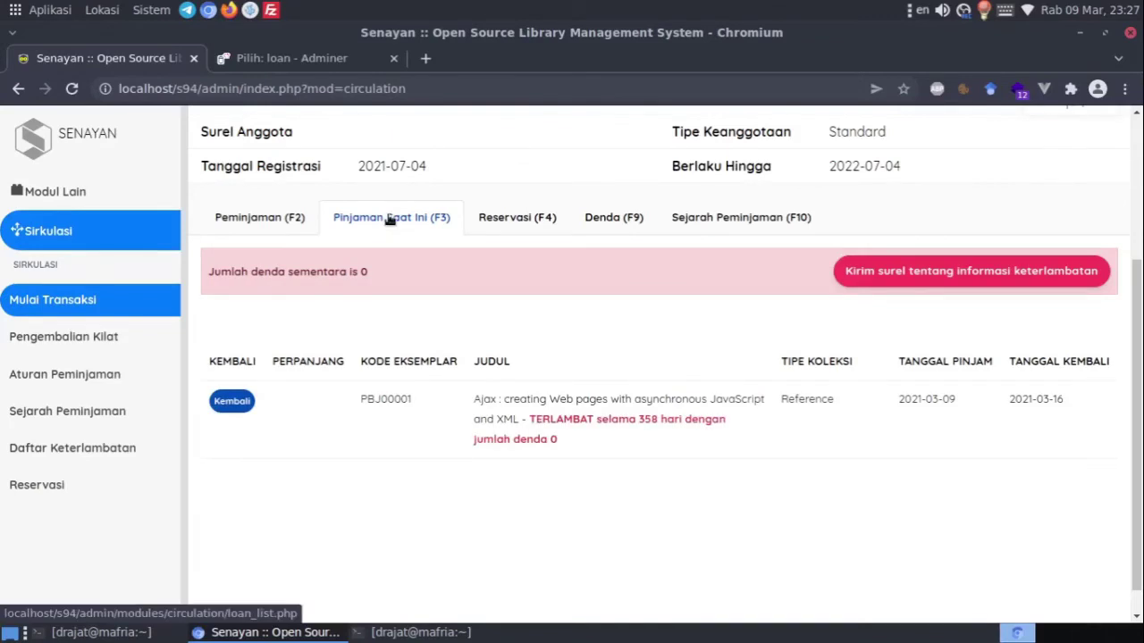
click(284, 59)
click(304, 356)
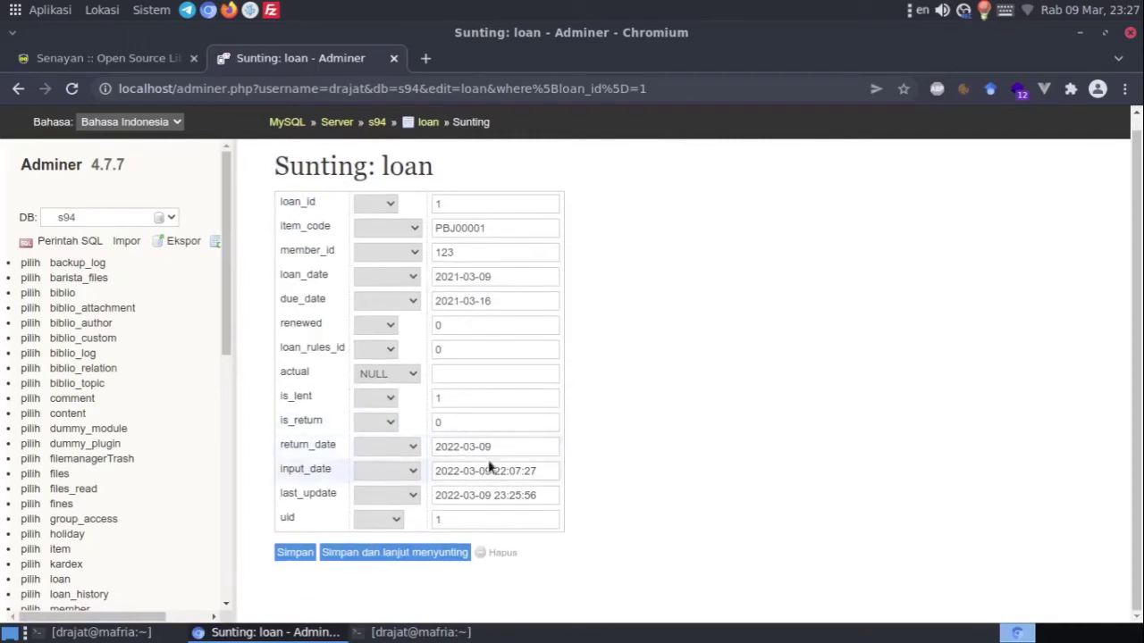
Set the loan's return_date to NULL and save the row
click(404, 447)
click(371, 461)
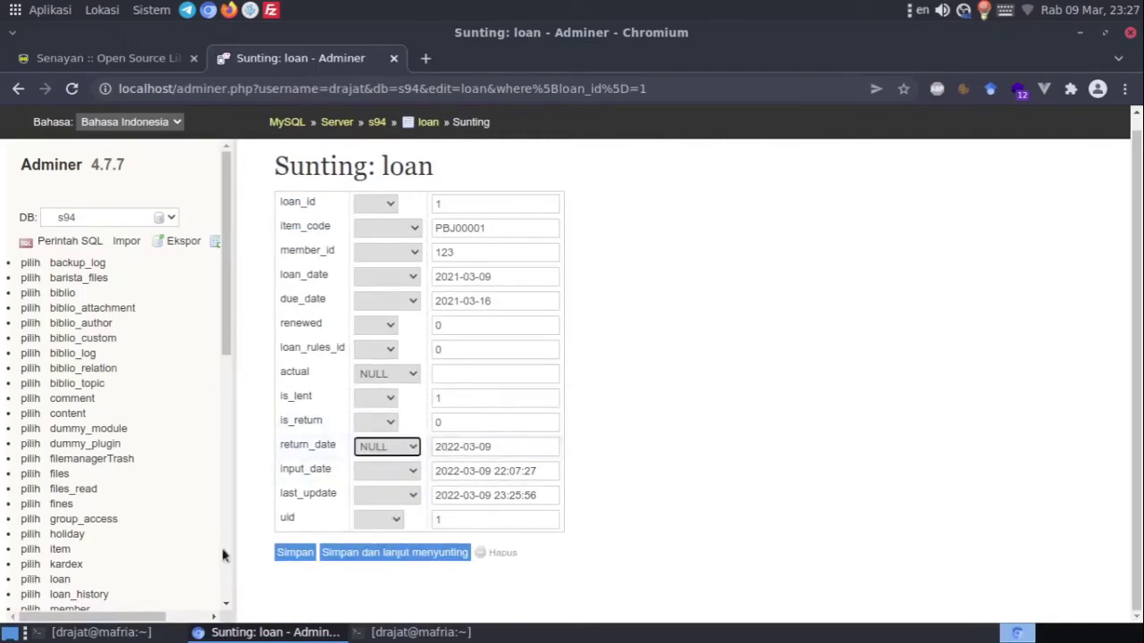
click(295, 552)
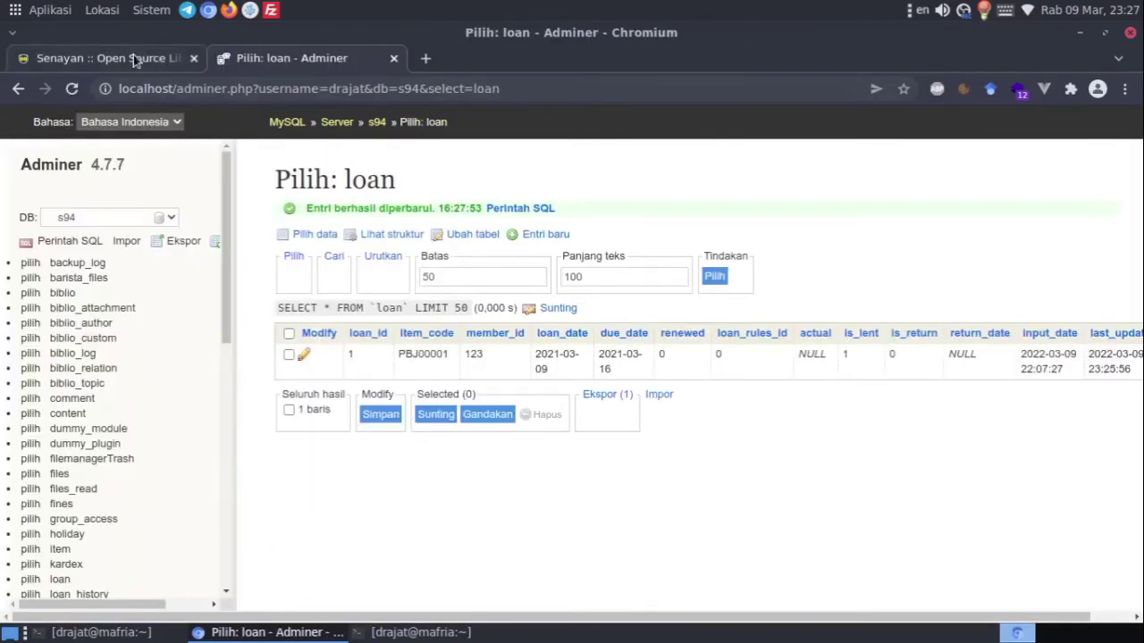
Reload SLiMS current loans to see renewal offered, then select the admin part of the address
click(133, 56)
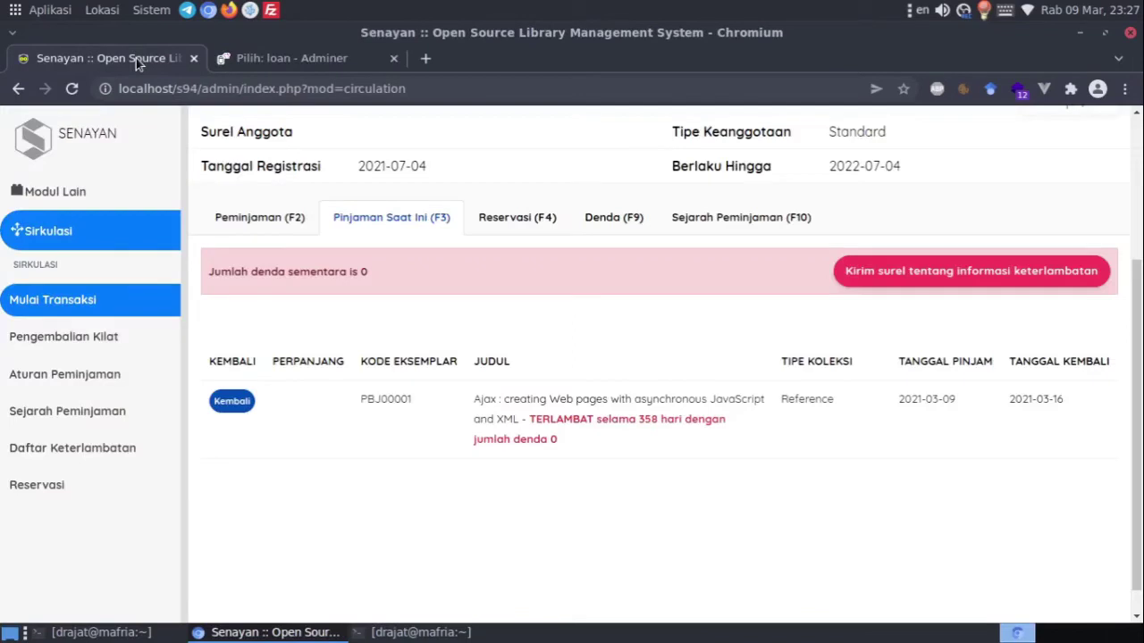
click(397, 229)
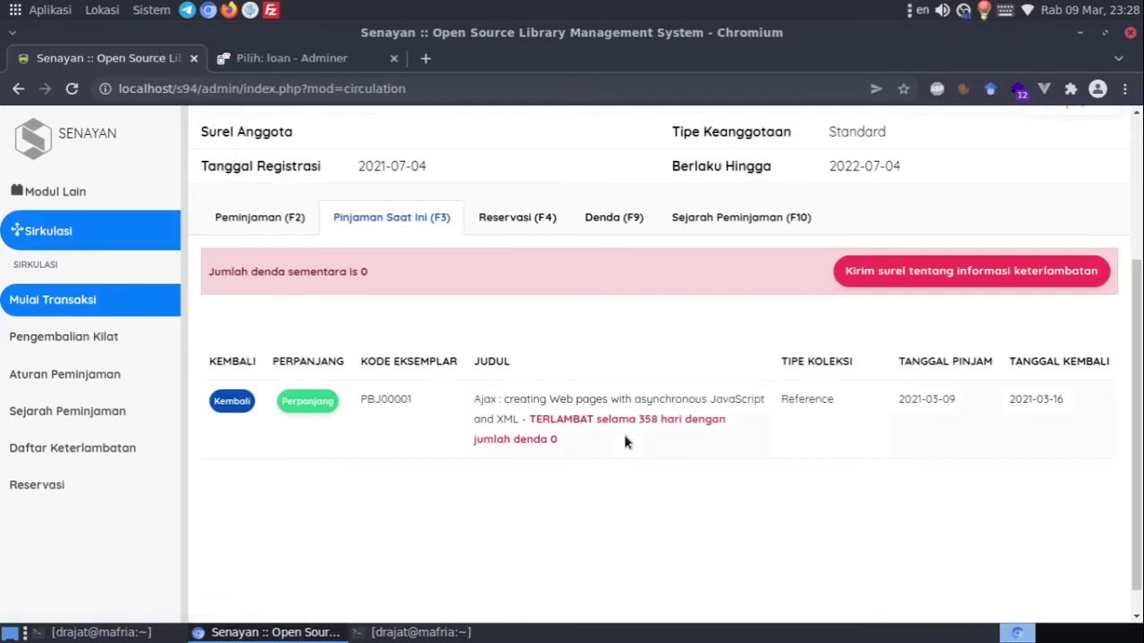
scroll(478, 420, up, 1)
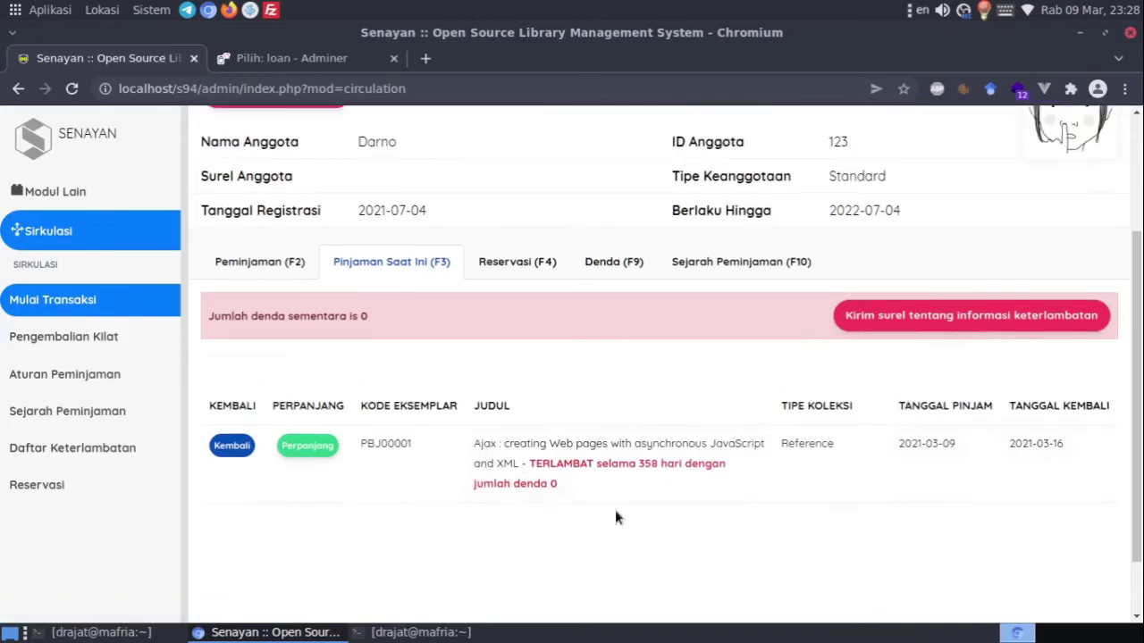
click(469, 90)
drag(469, 89, 217, 112)
Load ?p=member, paste PBJ00001 into the self-renewal barcode field and submit it
text(?p=)
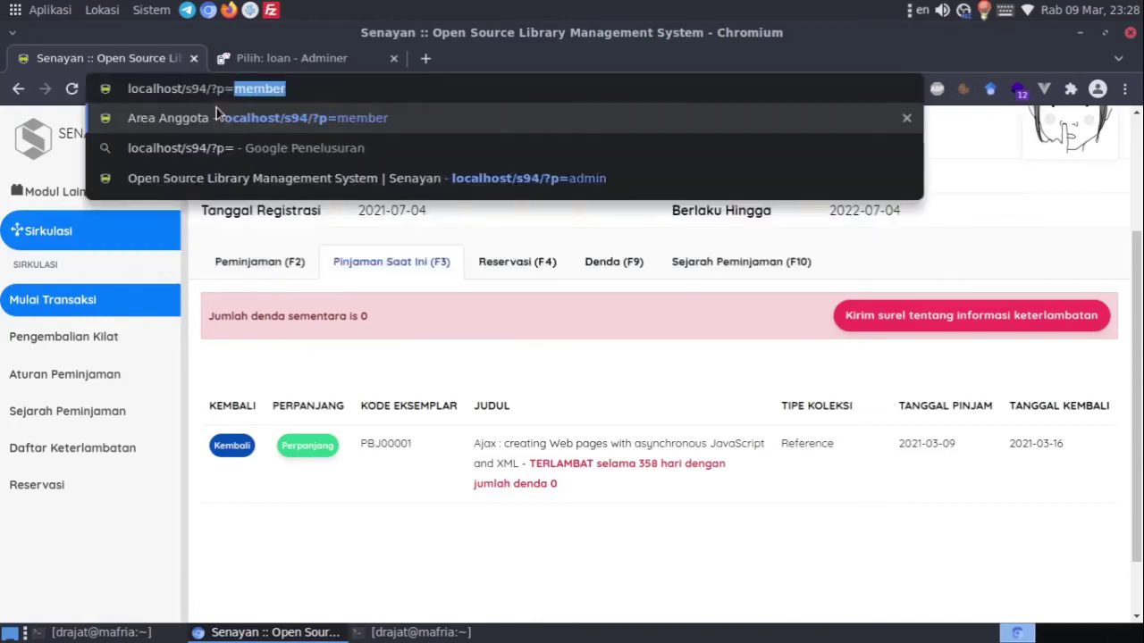
key(Return)
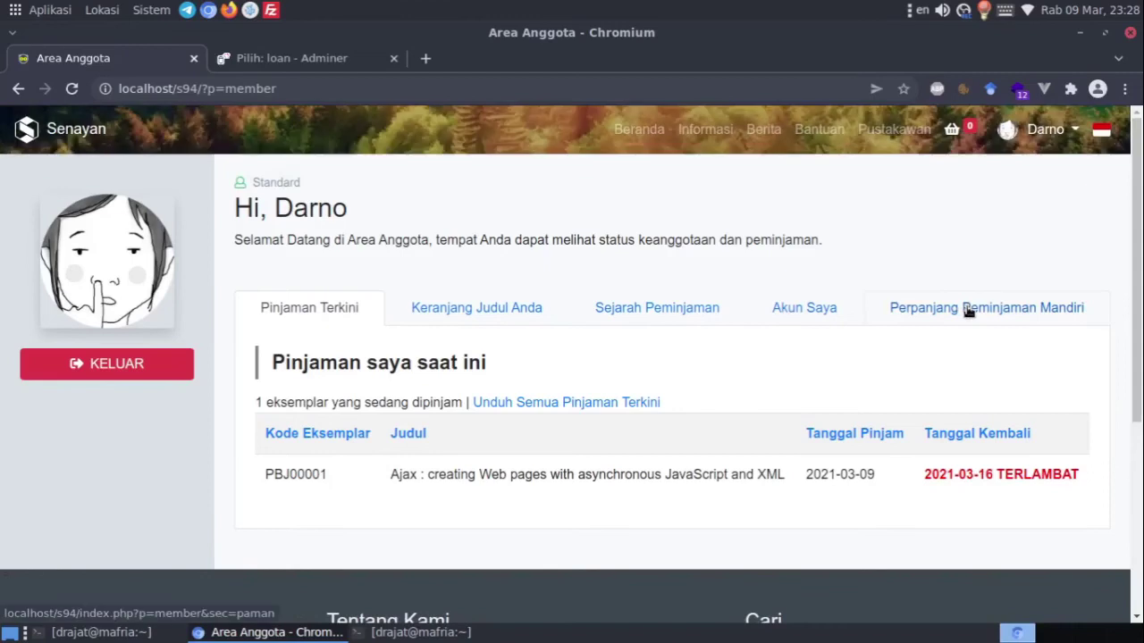
double_click(322, 471)
key(ctrl+c)
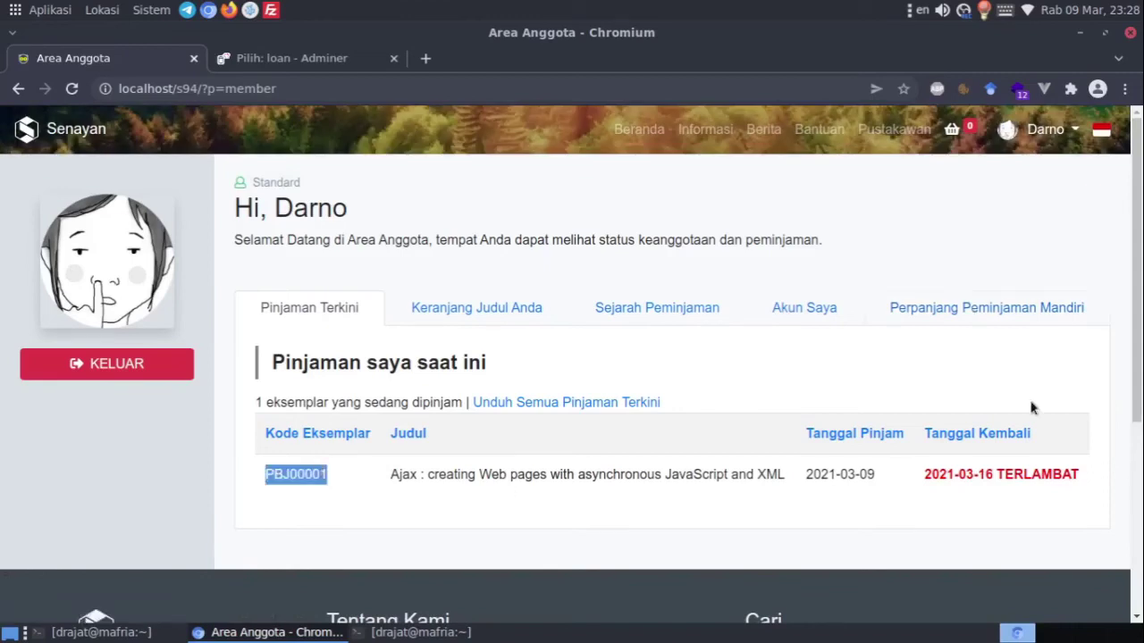
click(1003, 313)
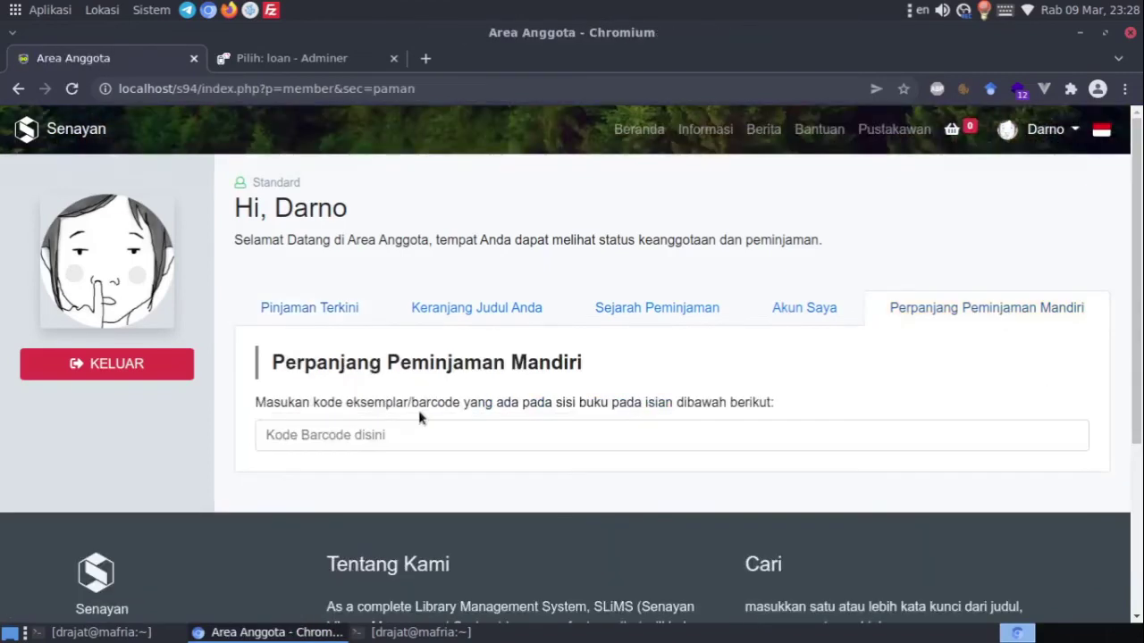
click(382, 430)
key(ctrl+v)
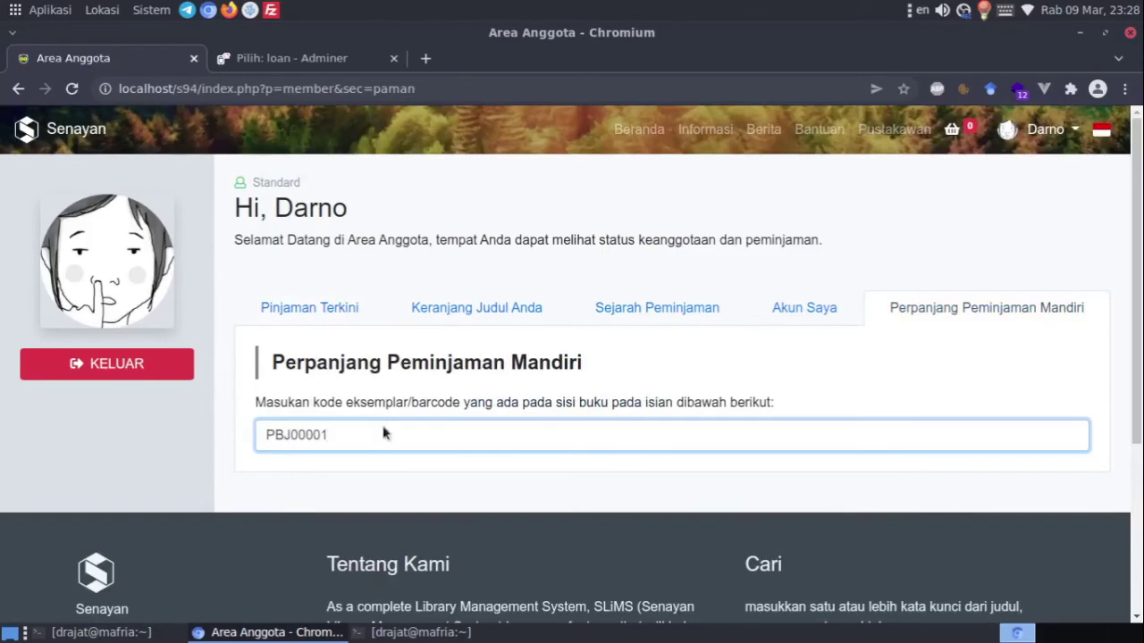
key(Return)
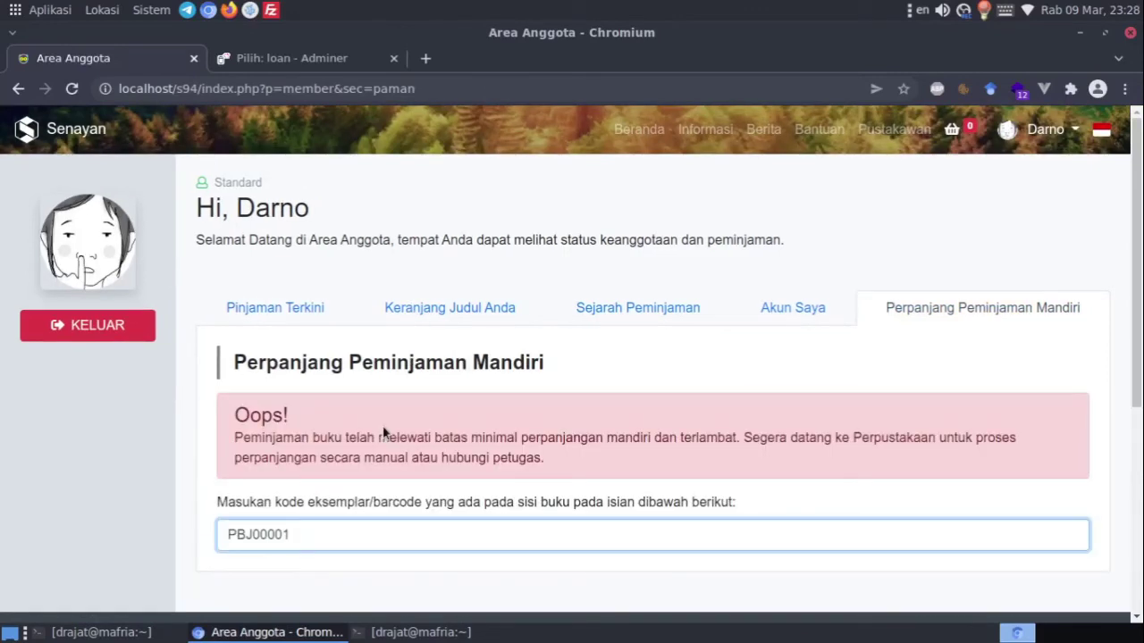